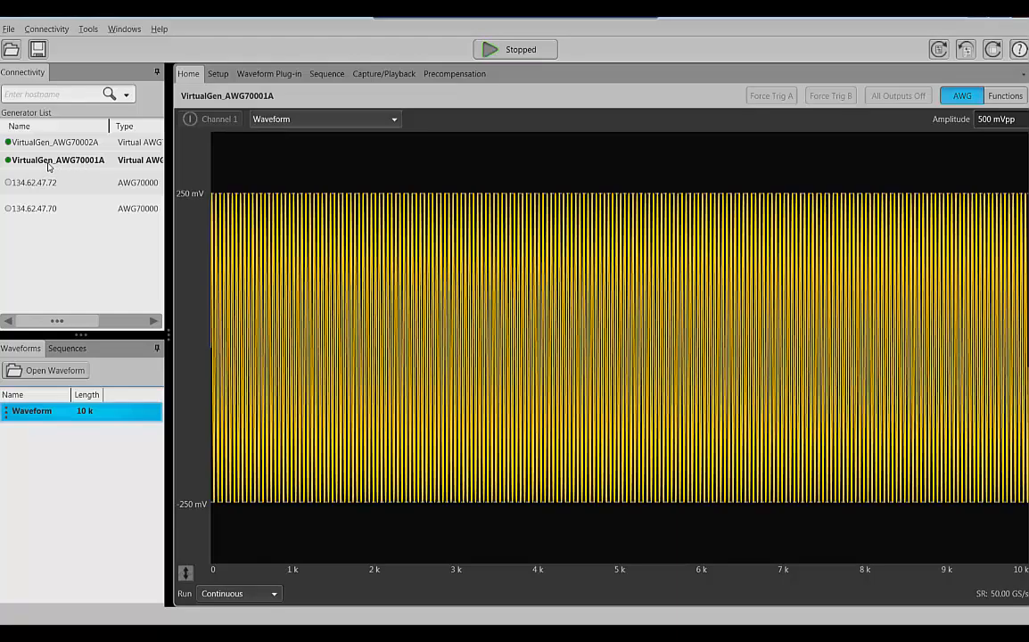
Examine the available virtual generators and the model and option choices for creating a new one, leaving the connections as they are
click(46, 28)
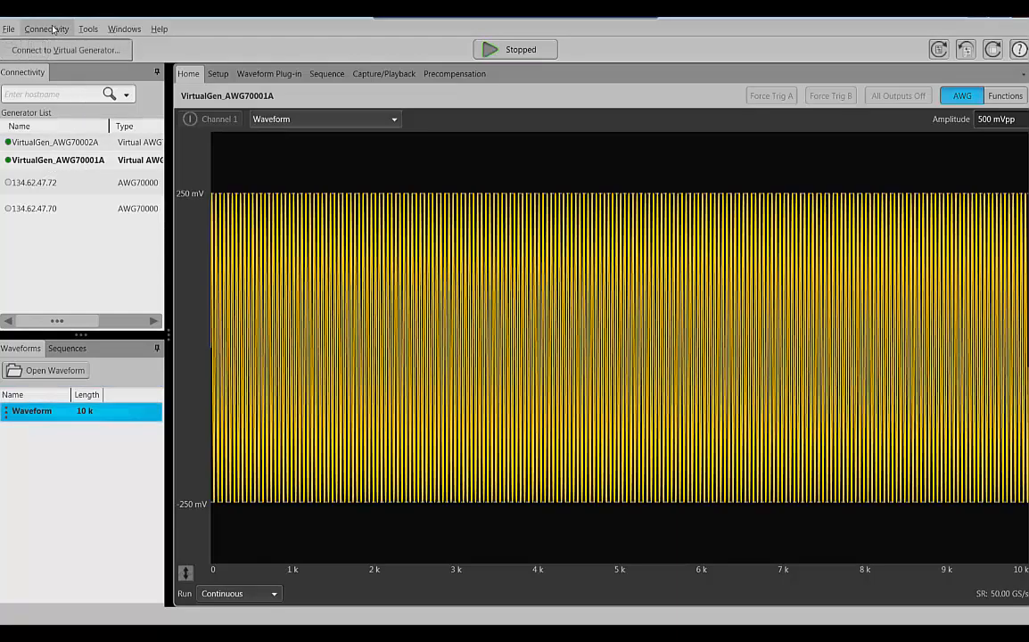
click(52, 46)
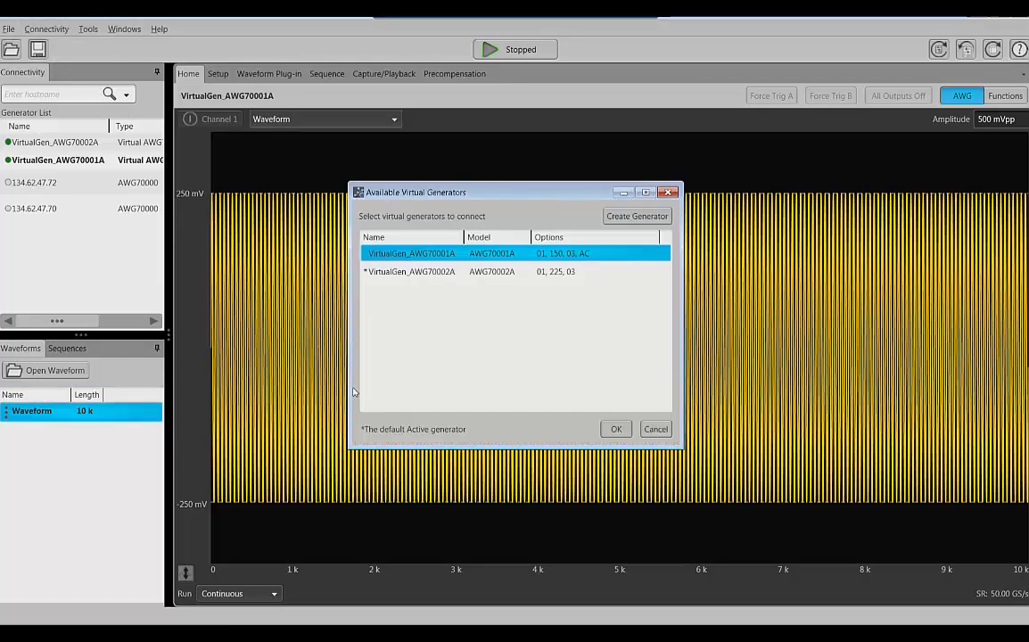
click(627, 217)
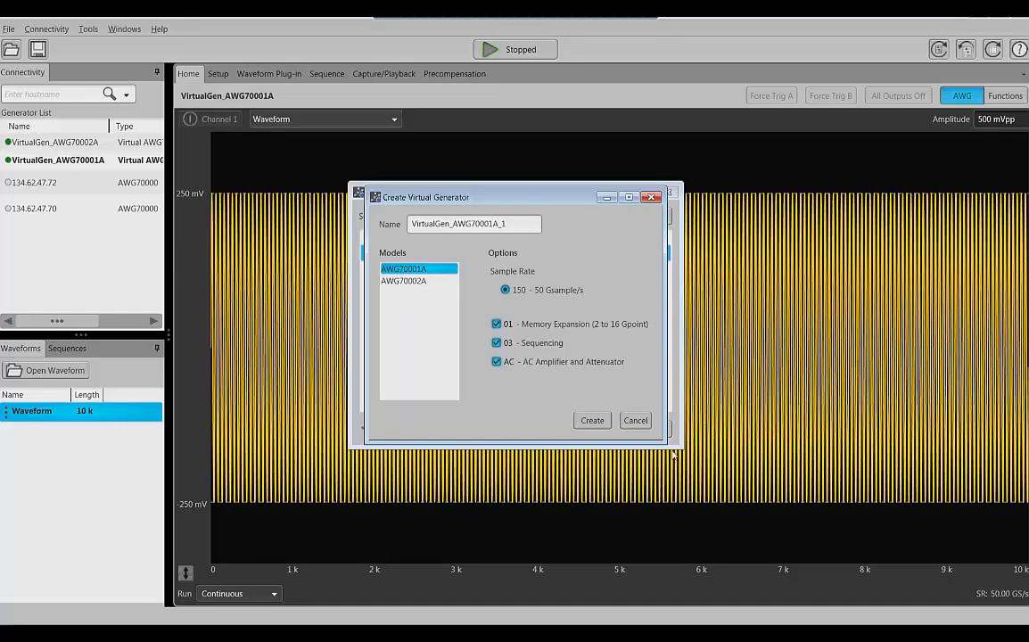
click(593, 423)
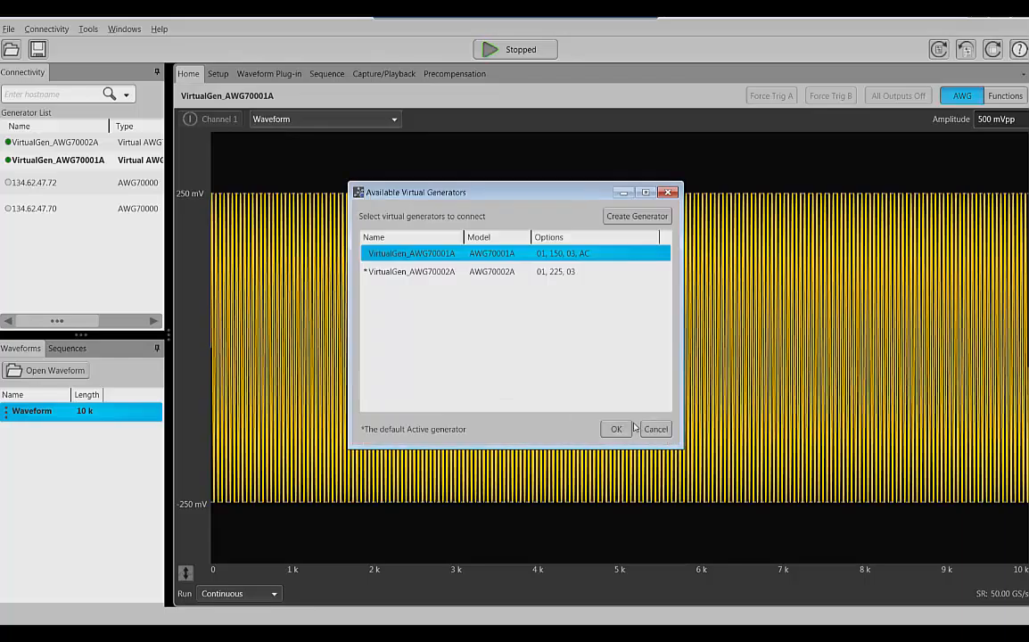
click(655, 429)
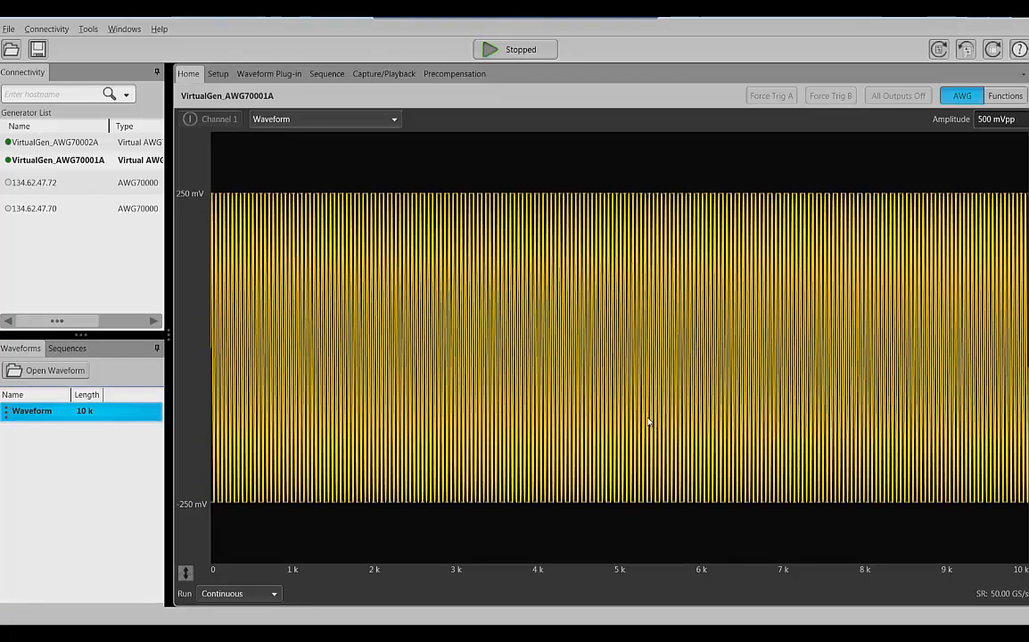
Make VirtualGen_AWG70002A the active generator and assign the 10 k Waveform to Channel 1
click(41, 142)
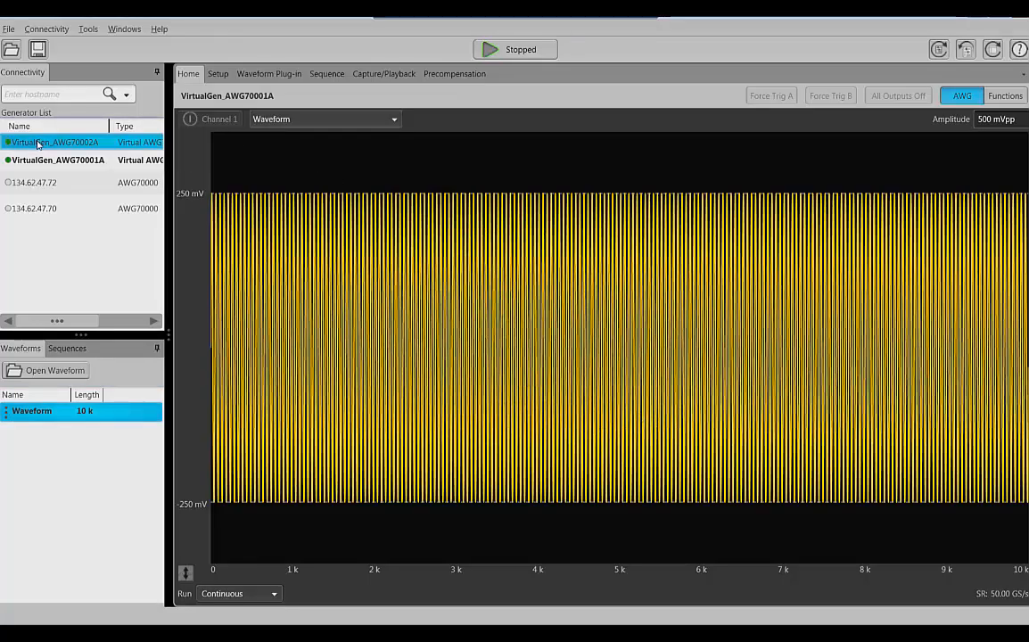
double_click(39, 143)
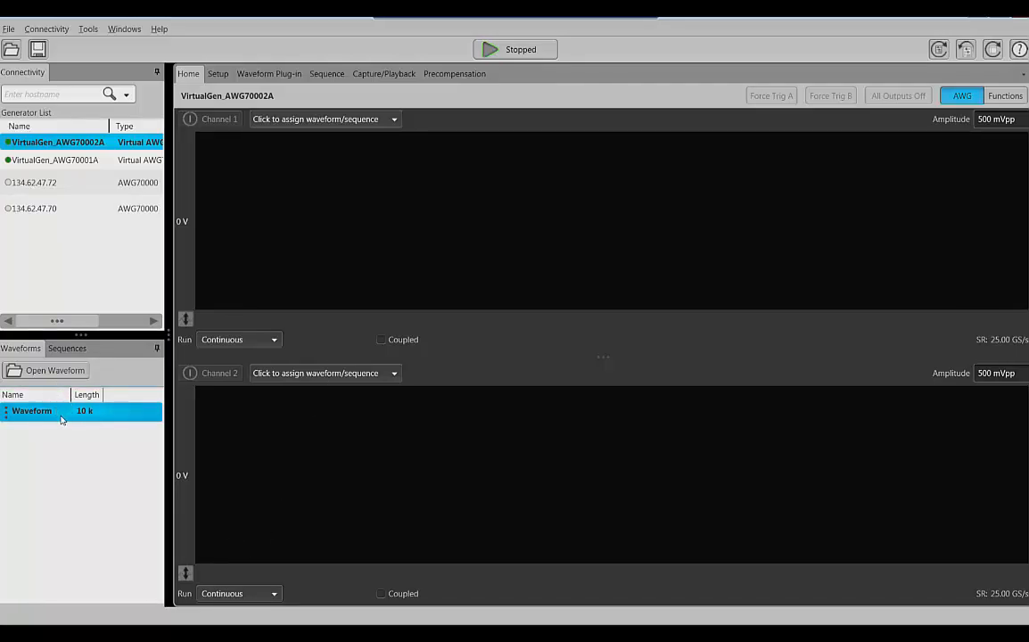
mouse_move(60, 419)
mouse_down()
mouse_move(98, 375)
mouse_move(369, 257)
mouse_up()
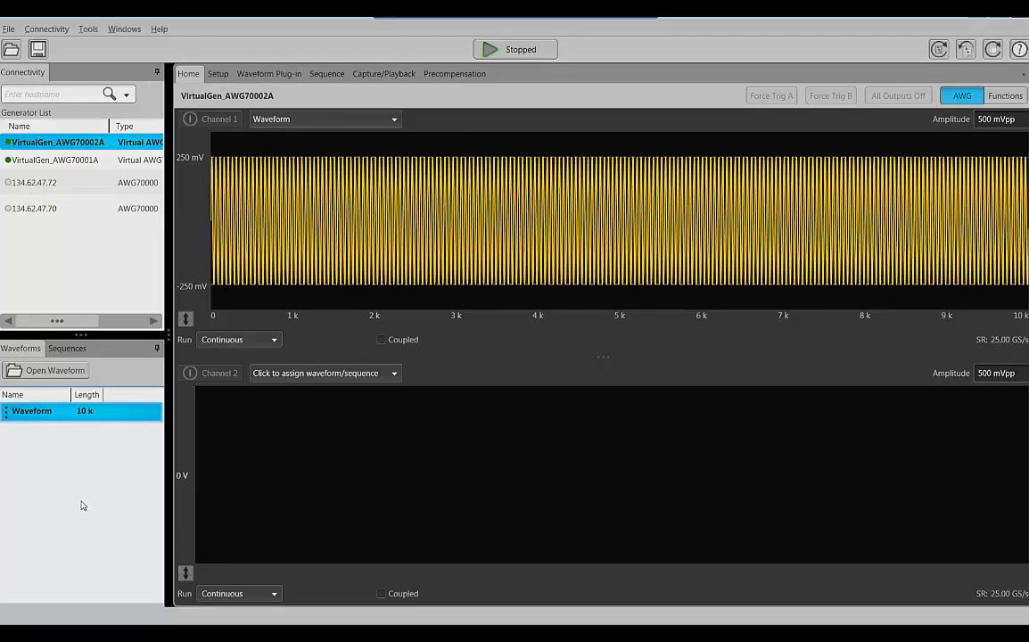
Switch the waveform plug-in to RF Generic Signal and look over its carrier setup options
click(270, 75)
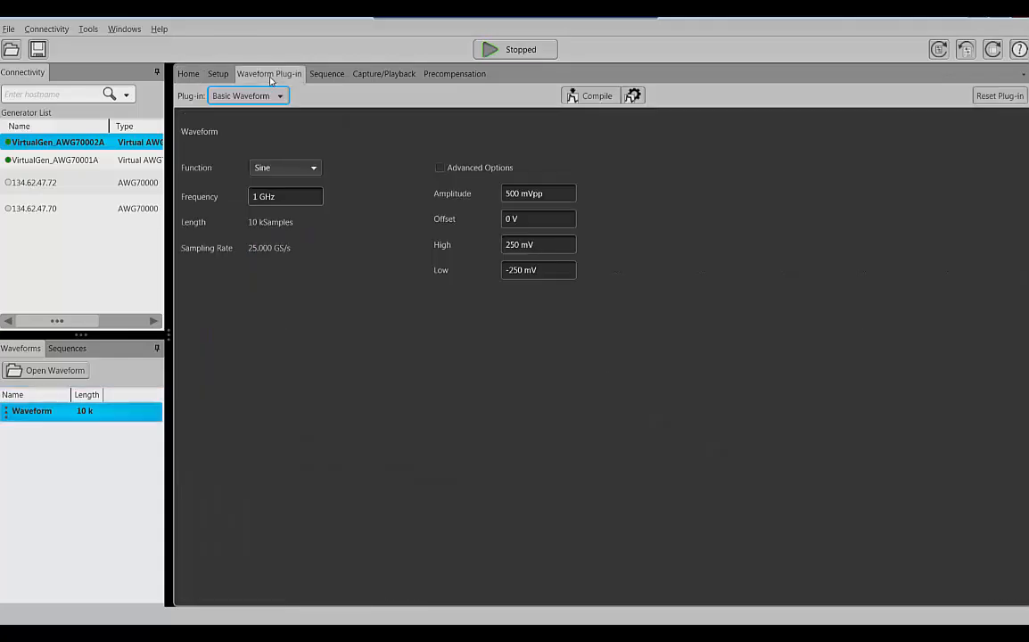
click(278, 98)
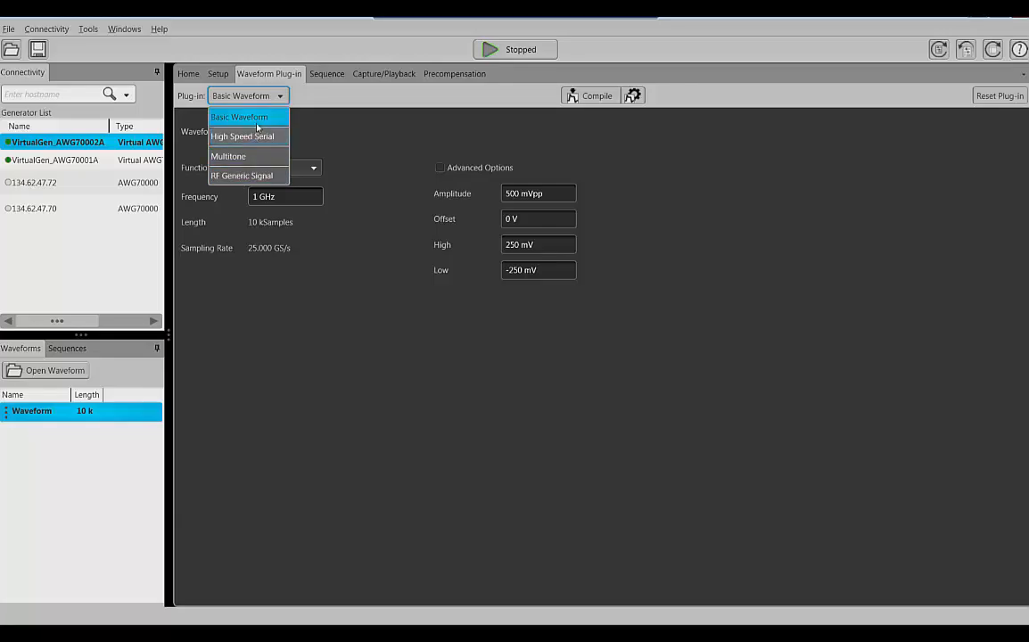
click(251, 176)
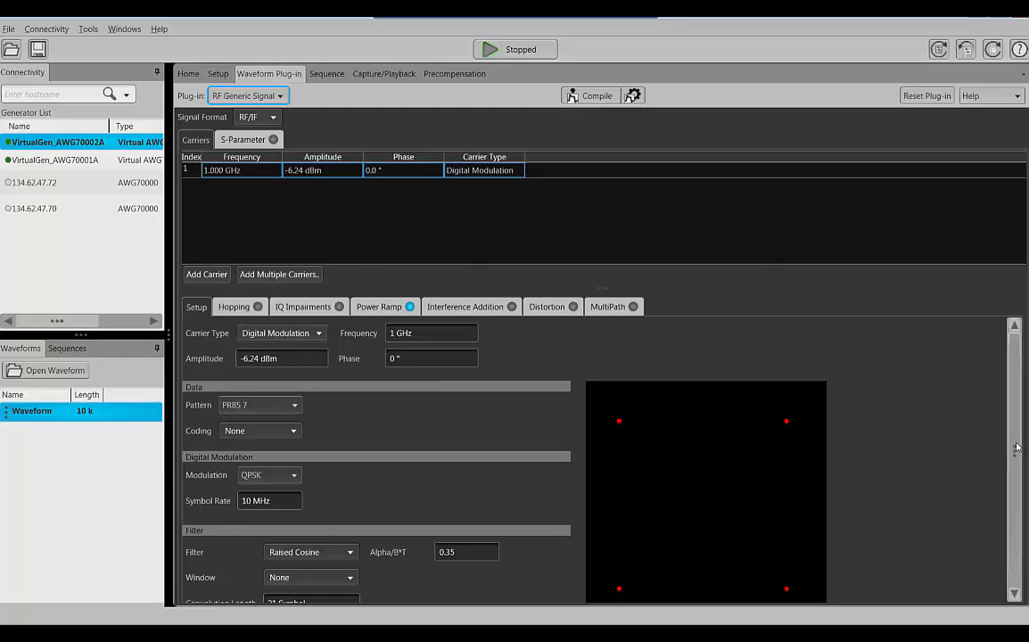
scroll(1016, 448, down, 1)
scroll(1020, 389, up, 2)
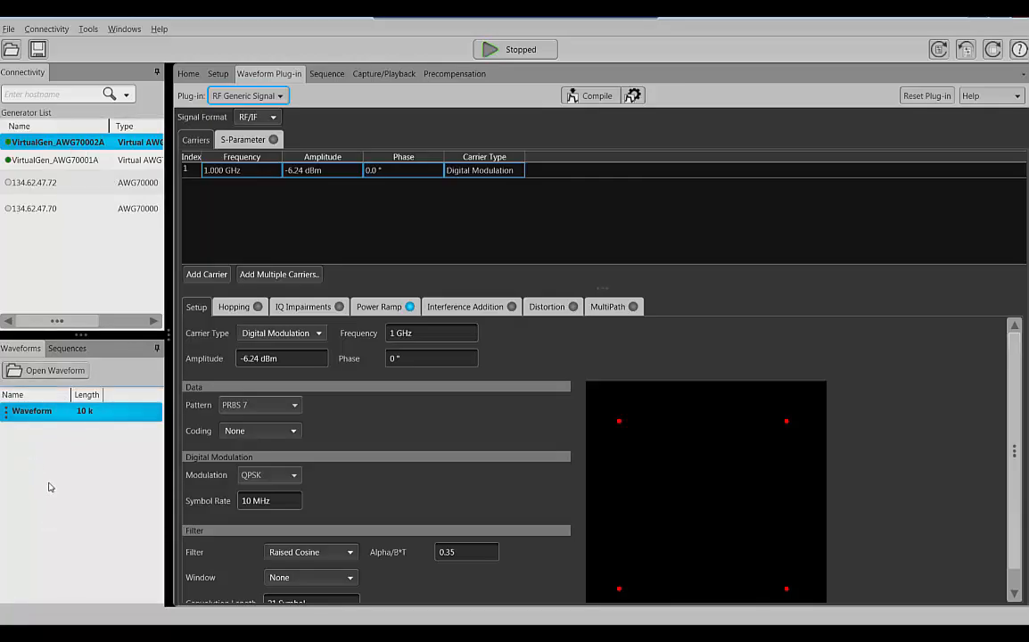
Check the sequence list and assign the 10 k Waveform to Channel 2 of the active generator
click(70, 350)
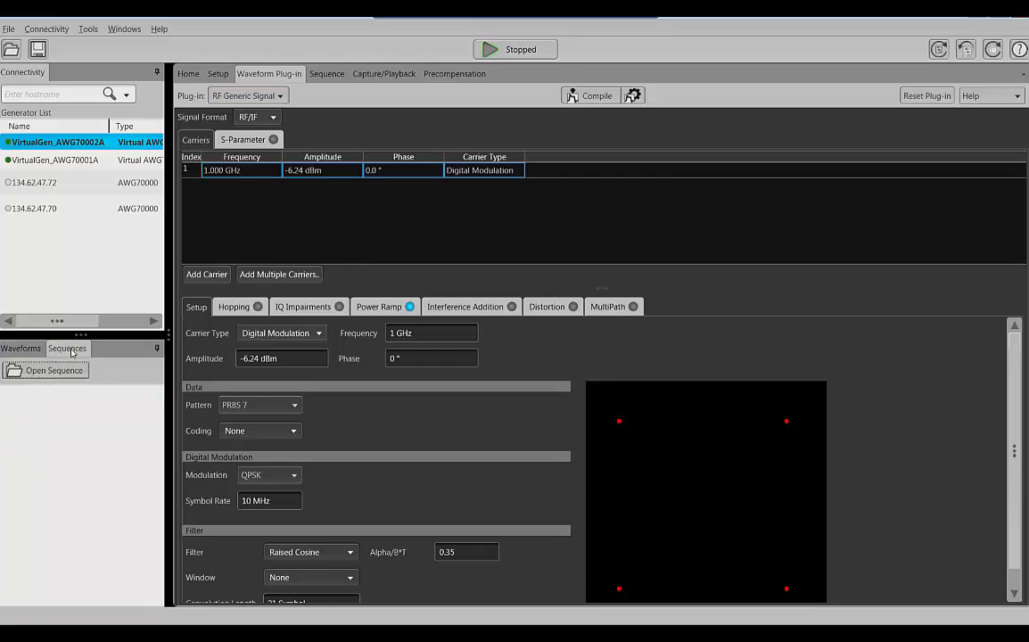
click(22, 350)
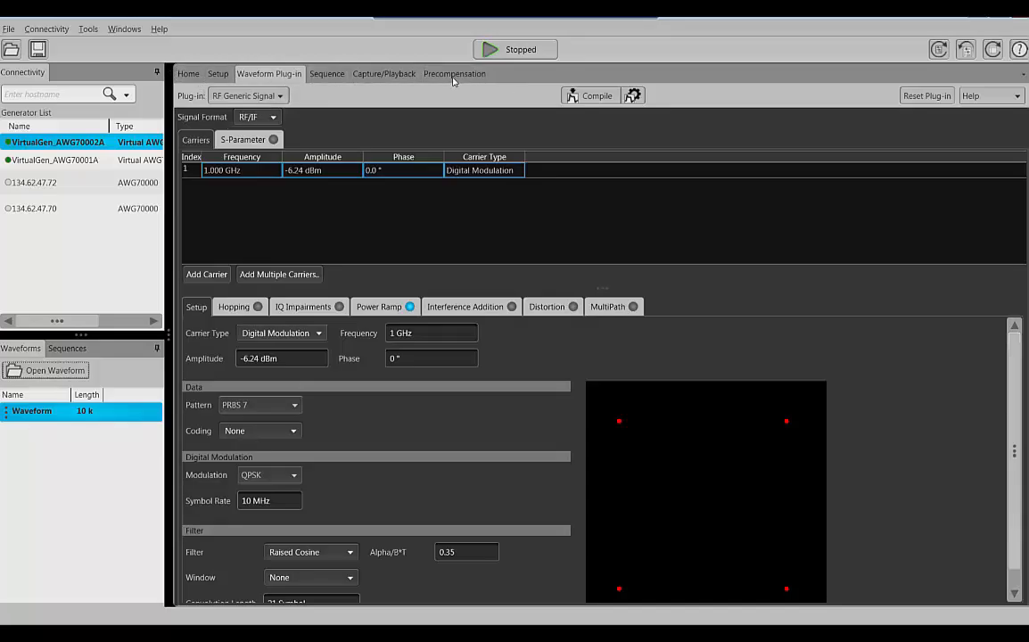
click(184, 75)
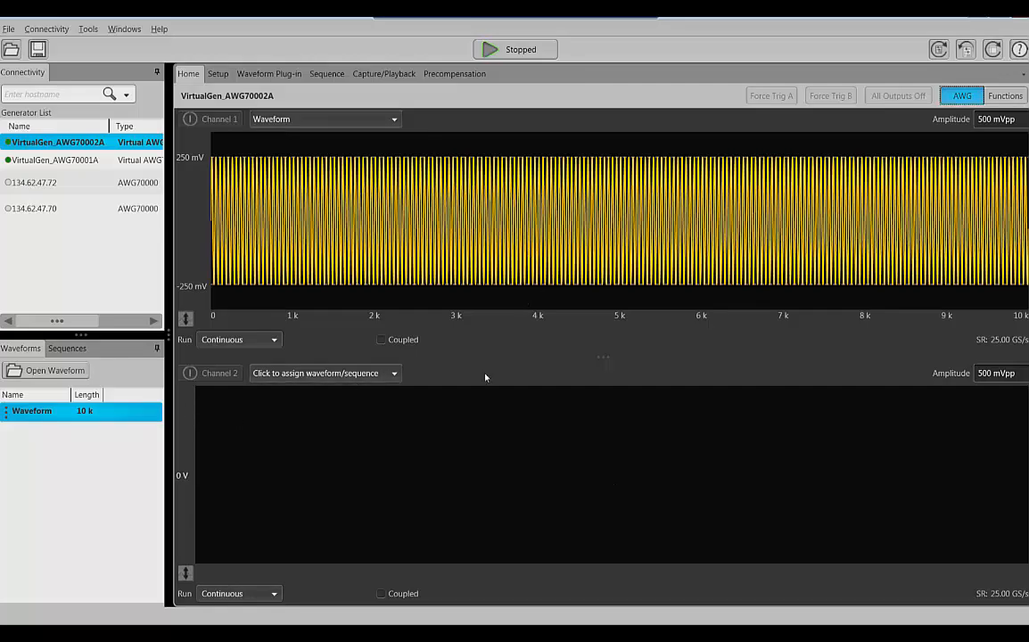
mouse_move(116, 410)
mouse_down()
mouse_move(116, 379)
mouse_move(500, 553)
mouse_move(497, 537)
mouse_up()
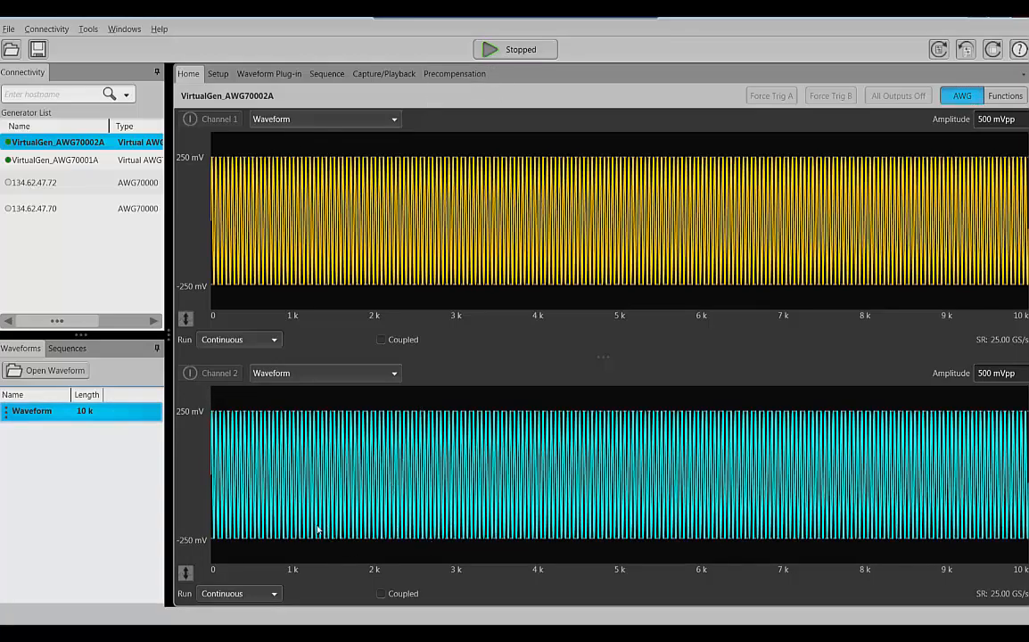
Review the generator's Channel 1, clock and trigger settings and the RF Generic Signal plug-in page
click(217, 75)
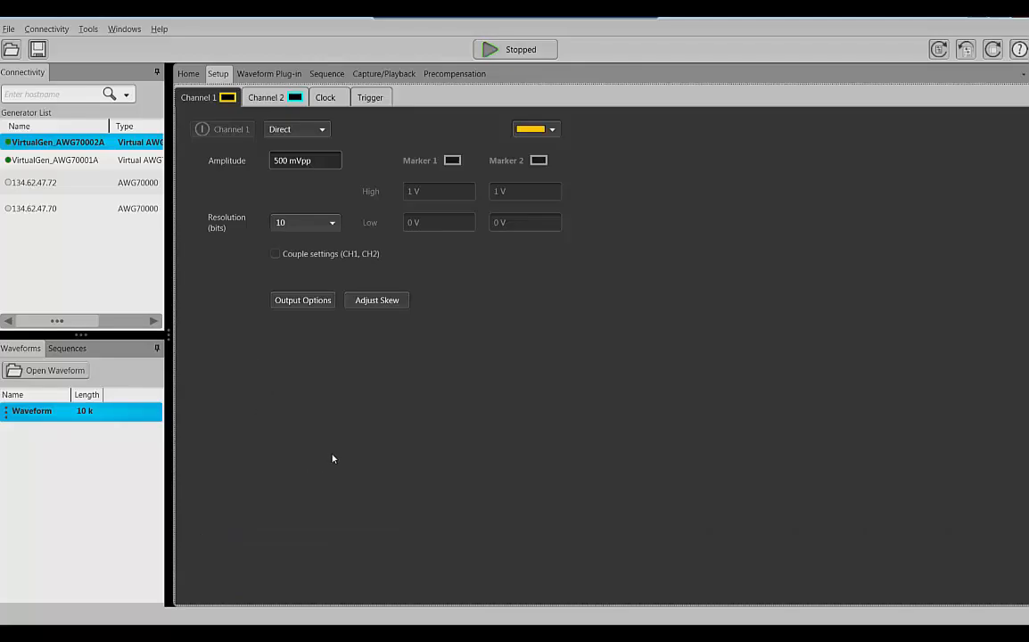
click(327, 98)
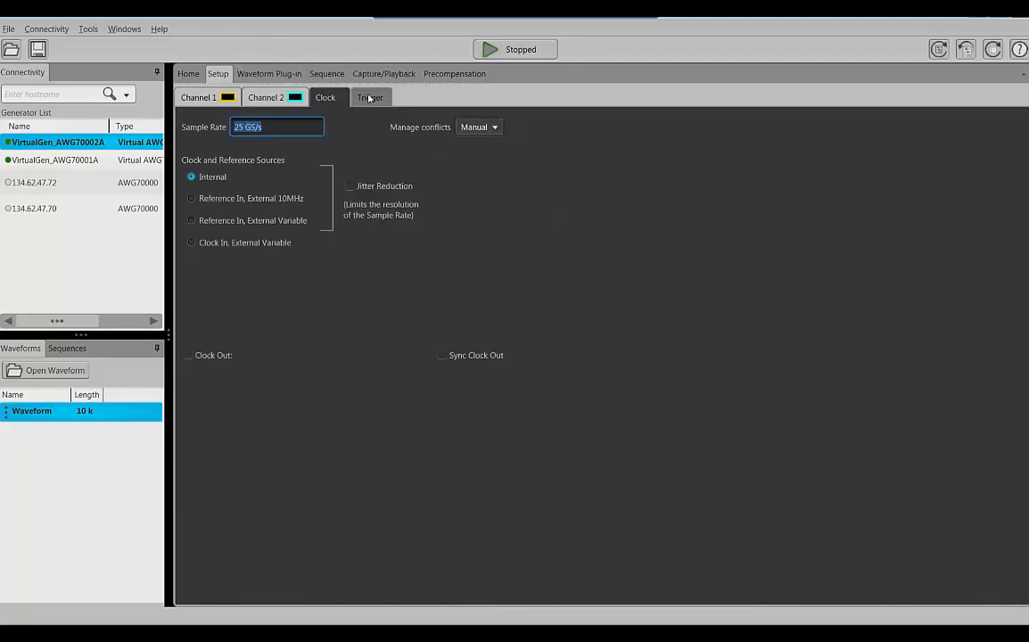
click(369, 98)
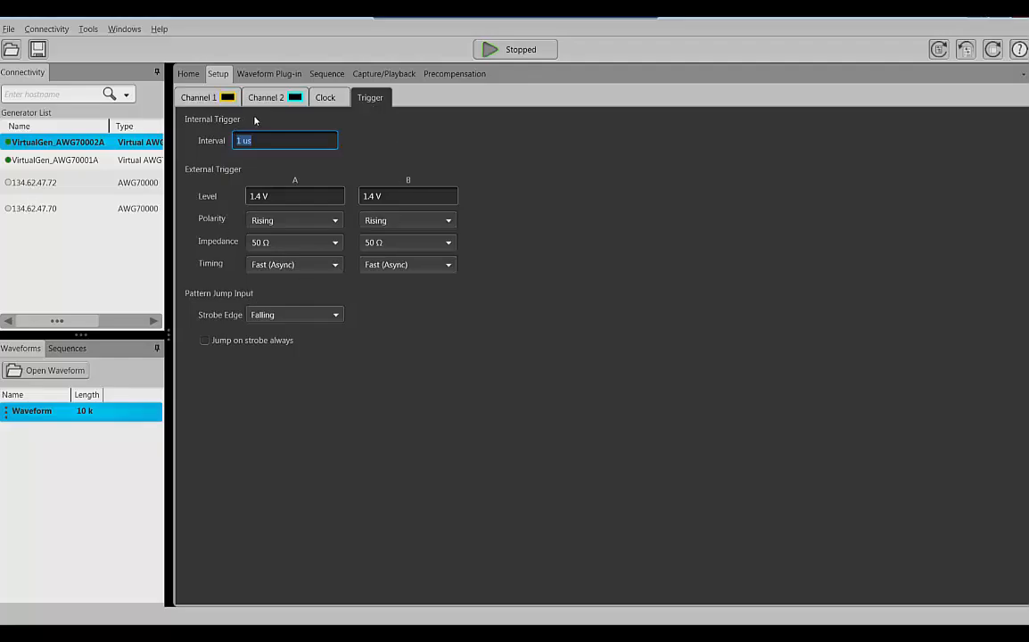
click(265, 75)
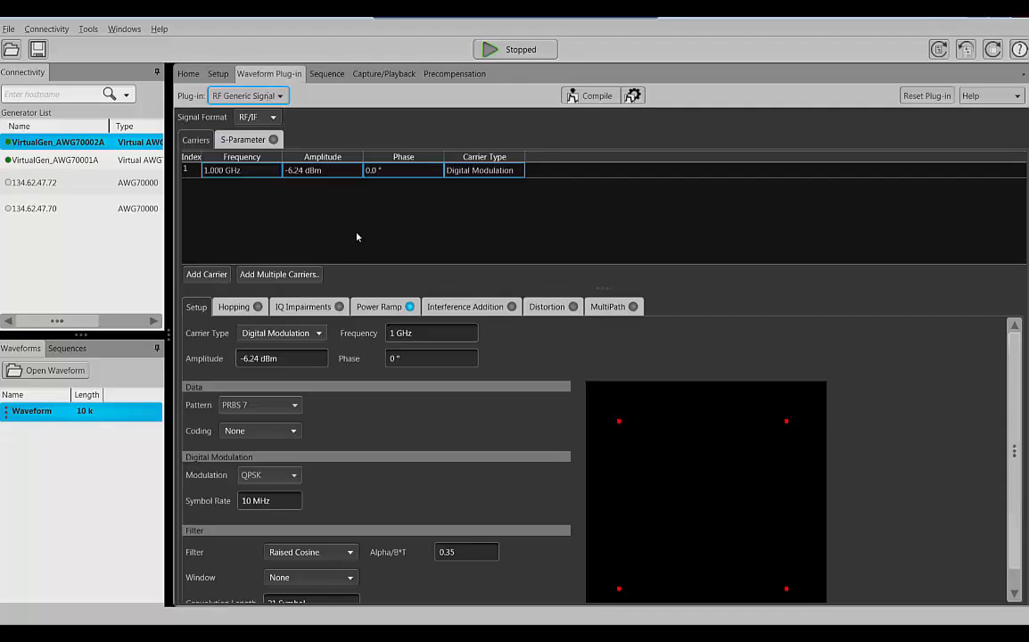
Place Waveform in Track 1 of step 1 in the sequence table
click(328, 76)
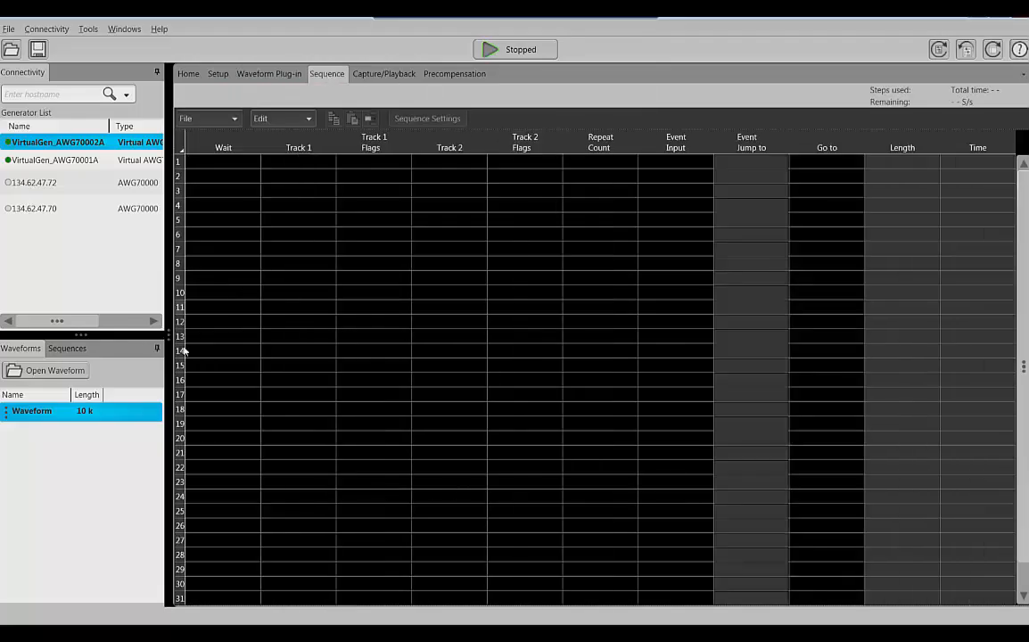
drag(37, 415, 293, 167)
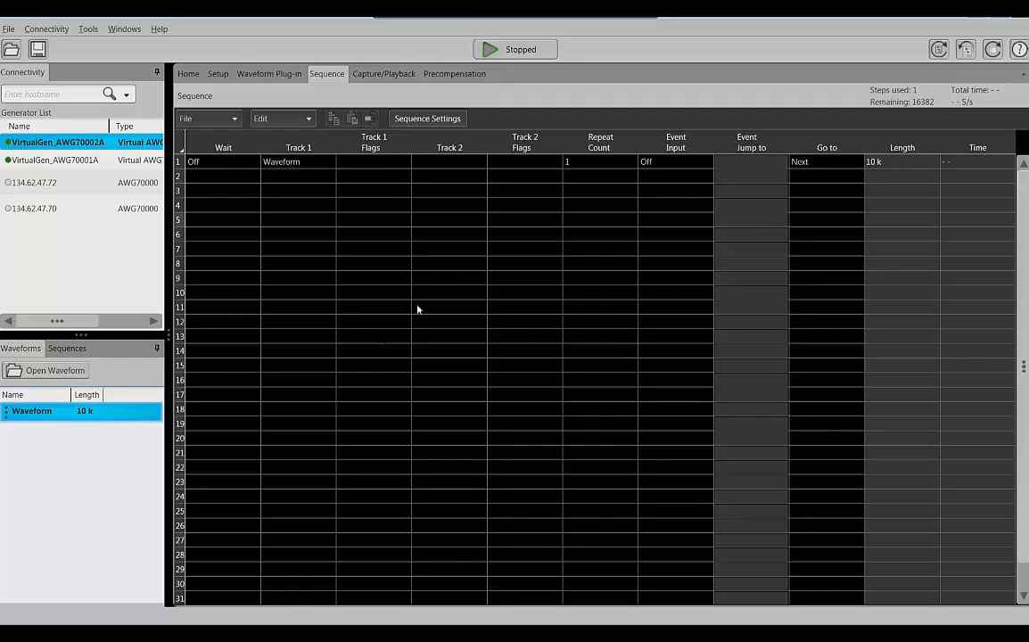
Examine the options for adding a captured signal from file, including the file types, without adding any signal
click(366, 78)
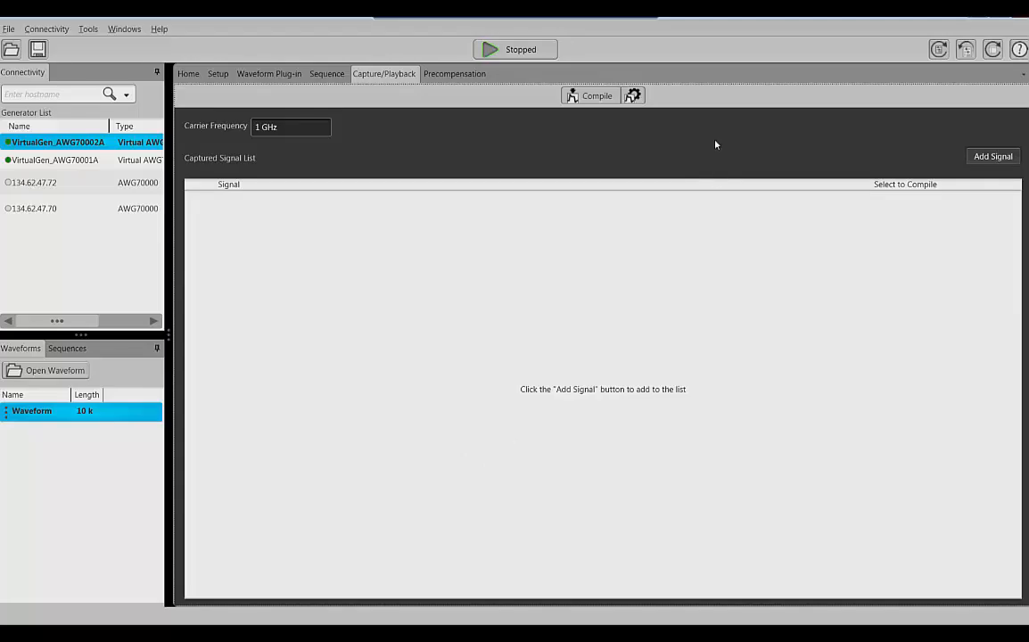
click(994, 159)
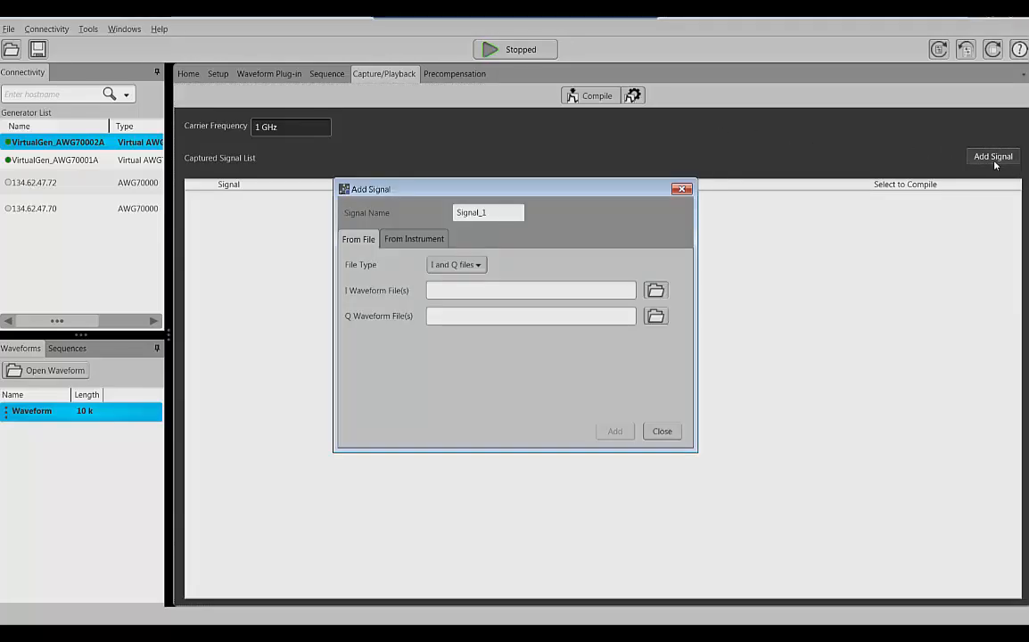
click(474, 265)
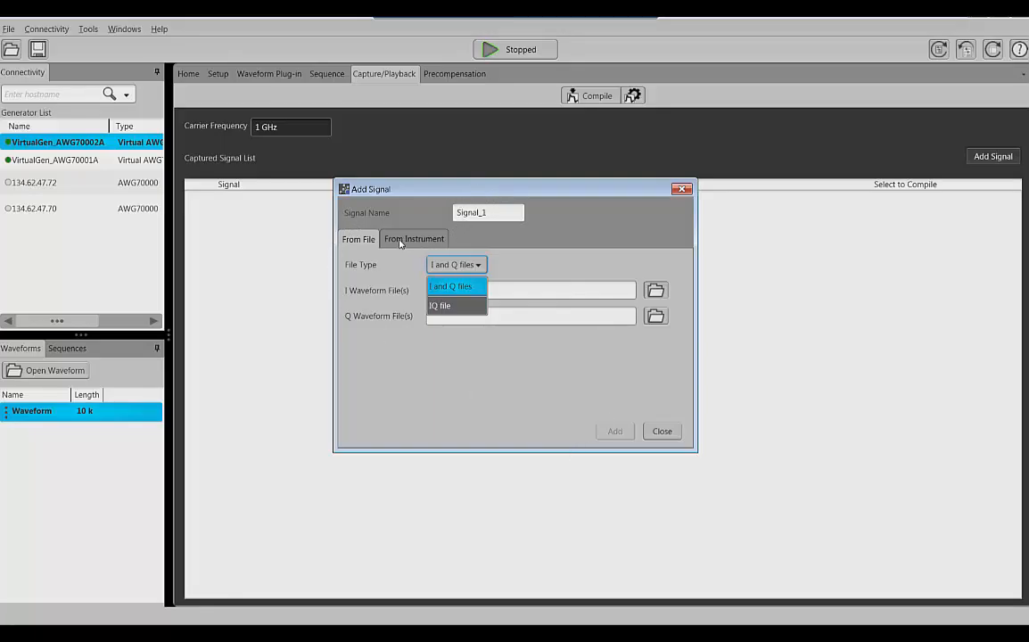
click(662, 432)
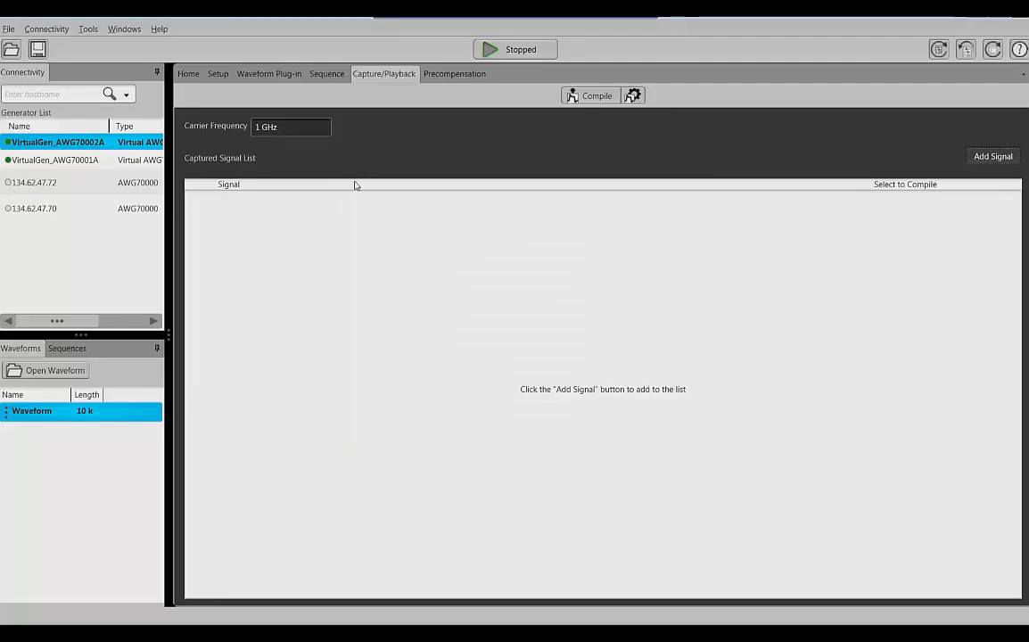
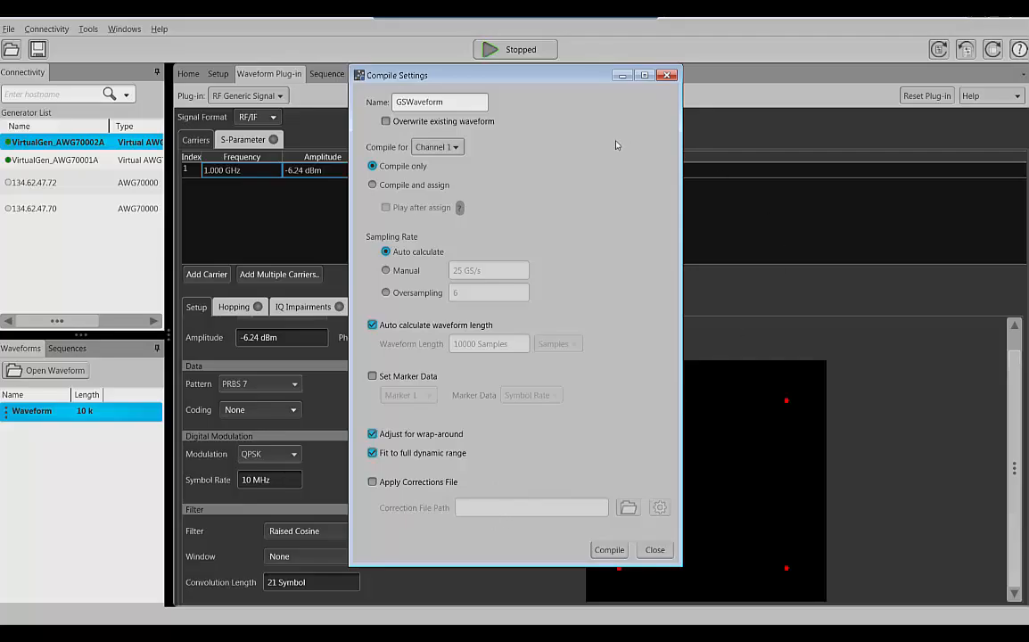
Reposition the Compile Settings dialog within the full-screen remote session and close it without compiling
double_click(578, 67)
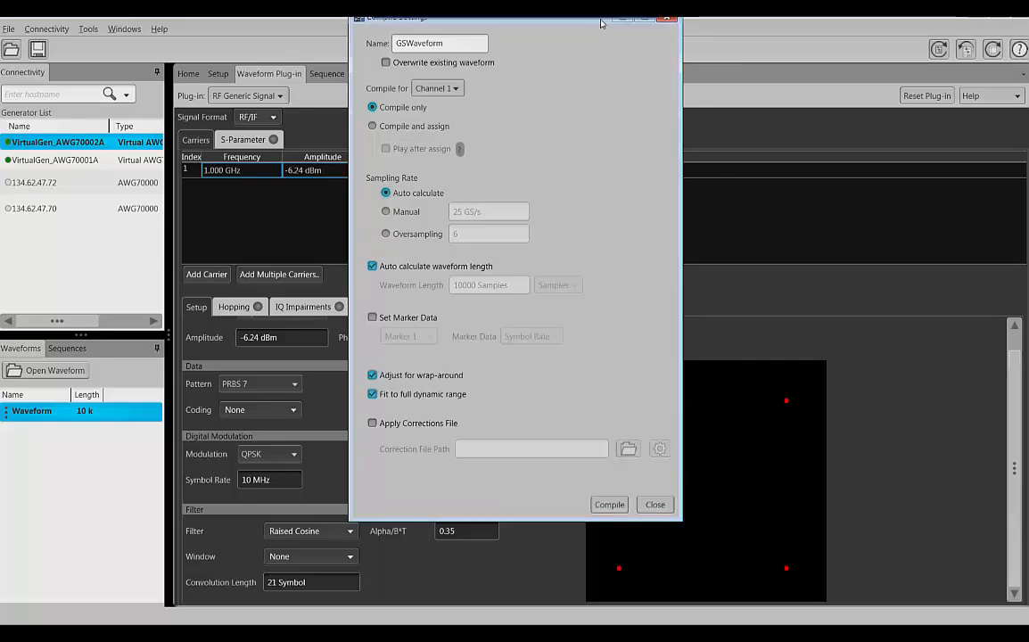
mouse_move(600, 18)
mouse_down()
mouse_move(602, 142)
mouse_move(602, 18)
mouse_up()
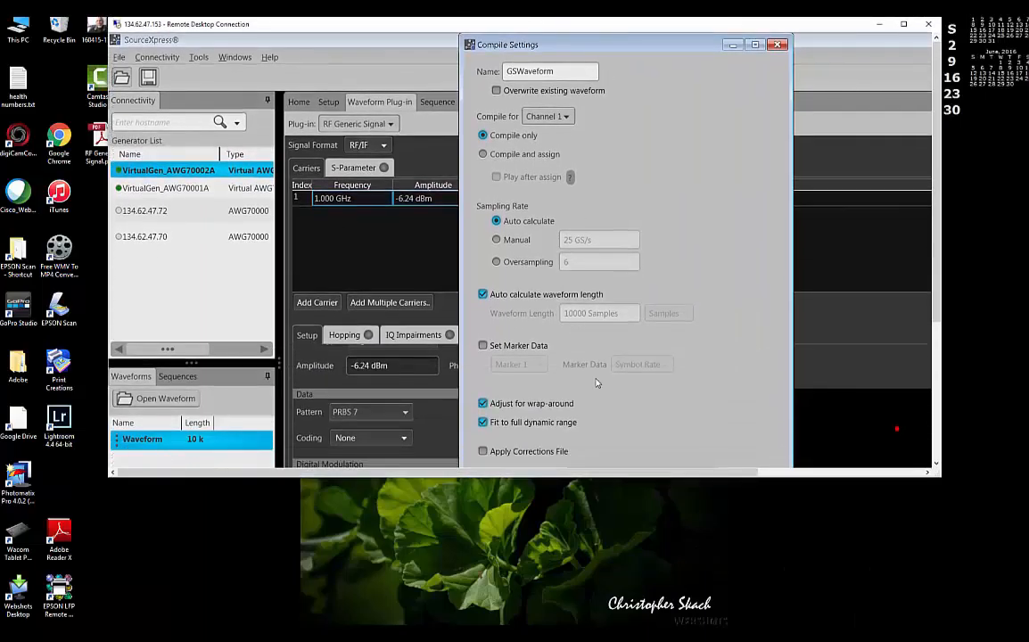
drag(556, 479, 556, 564)
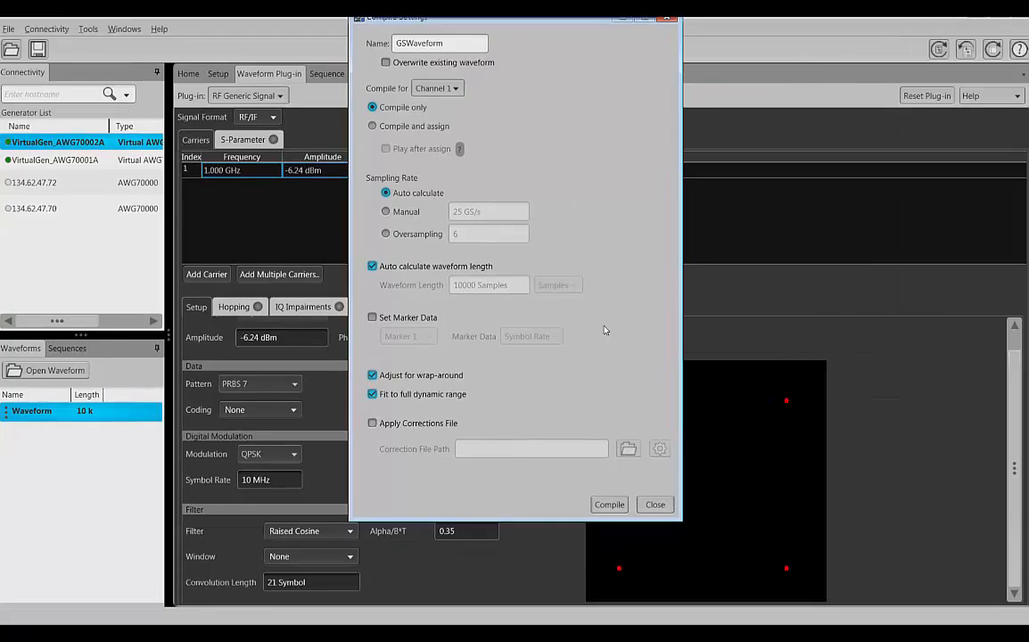
mouse_move(543, 7)
mouse_down()
mouse_move(602, 43)
mouse_move(562, 3)
mouse_up()
click(651, 506)
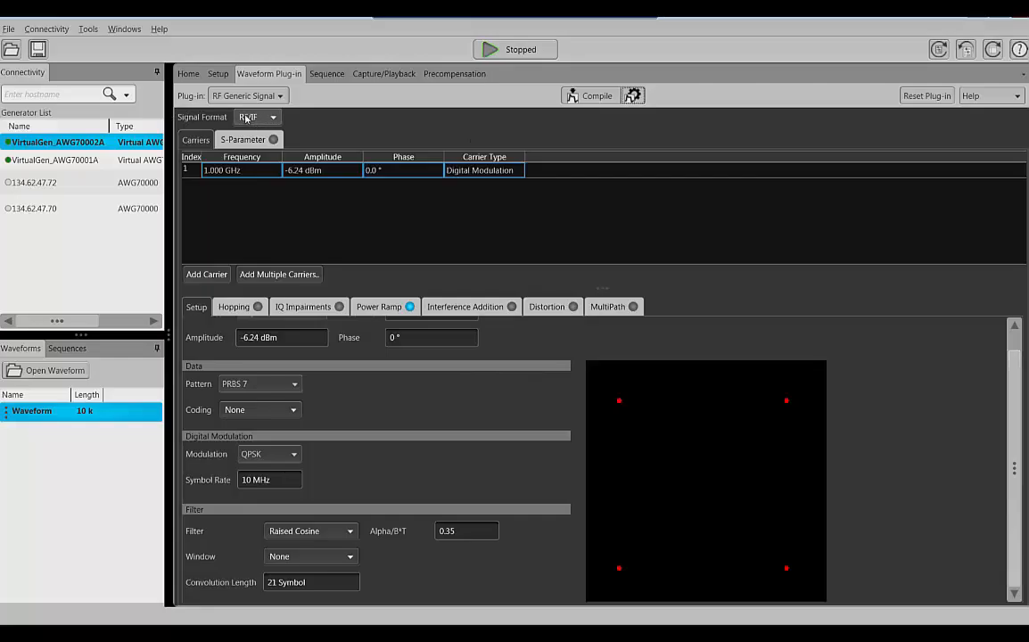
Check the signal format choices, keep RF/IF, and add a second carrier to the carrier list
click(274, 117)
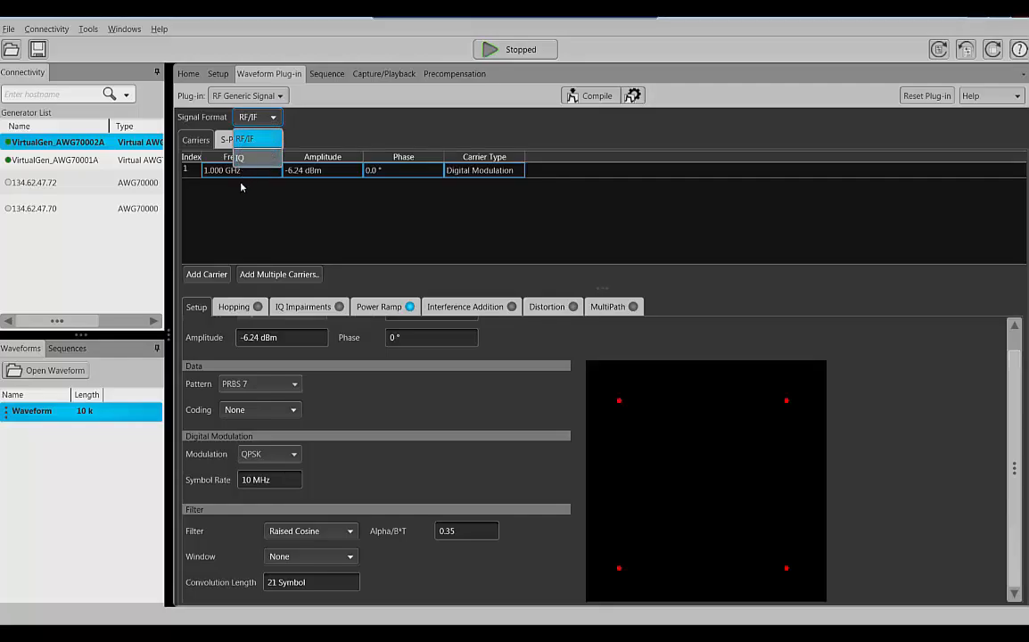
click(256, 229)
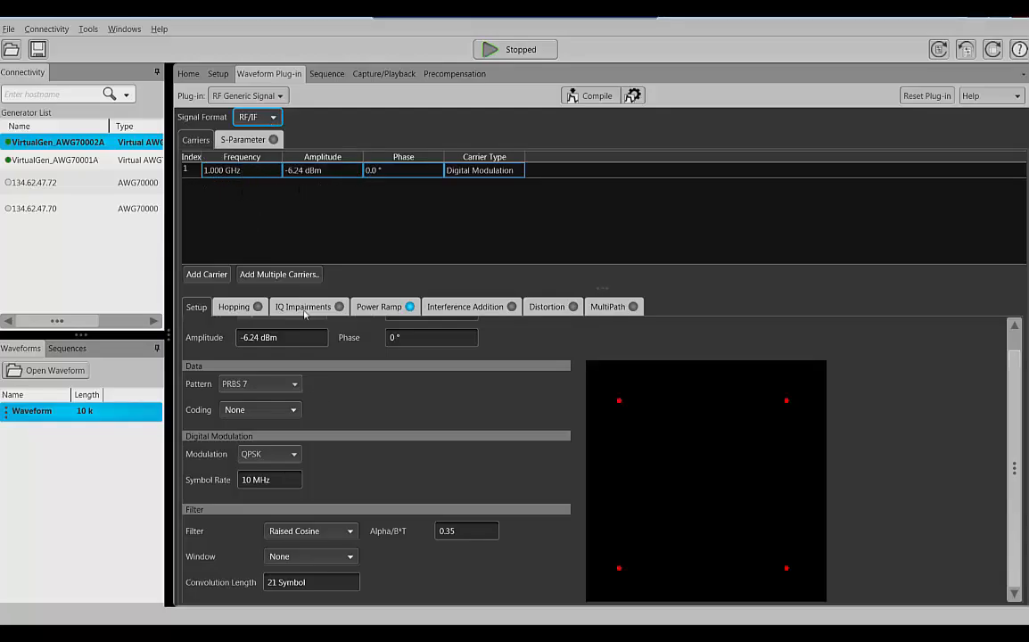
click(199, 276)
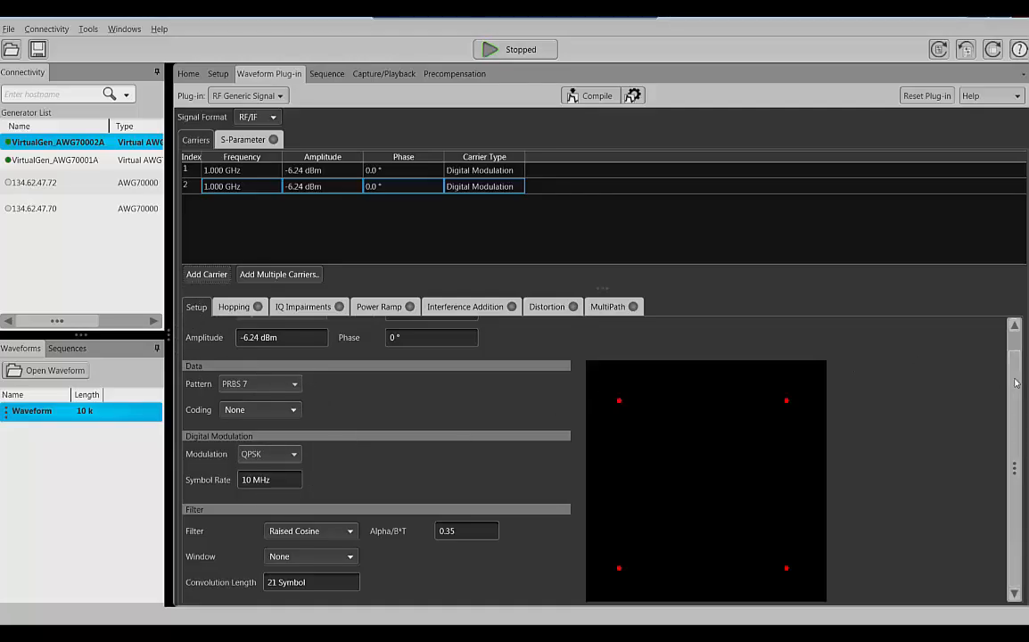
scroll(1015, 382, up, 1)
scroll(1004, 387, down, 1)
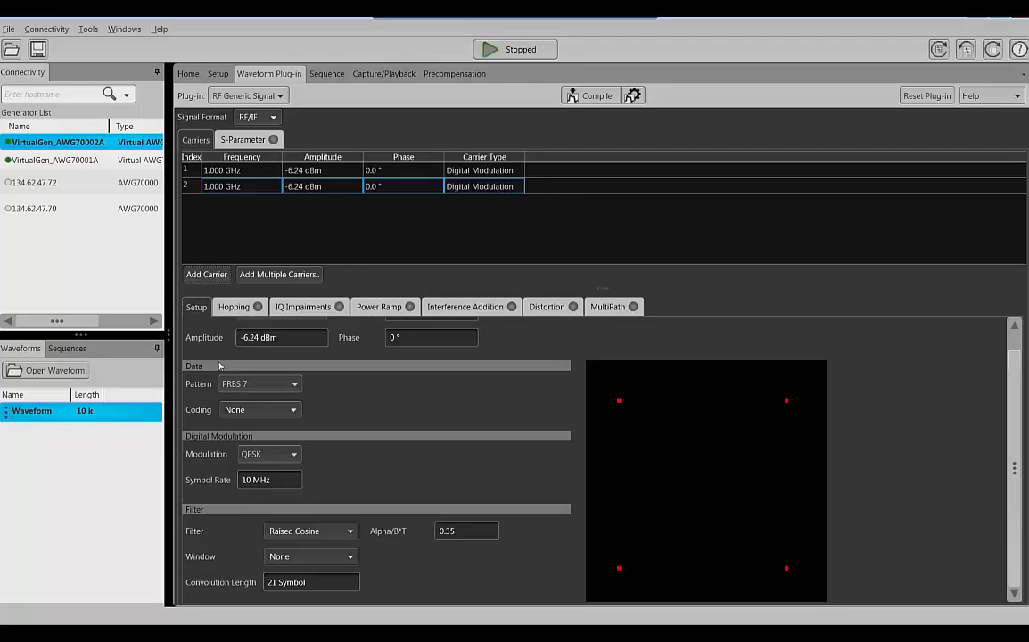
Review the data pattern and coding choices for the second carrier, keeping PRBS 7 and no coding
click(295, 385)
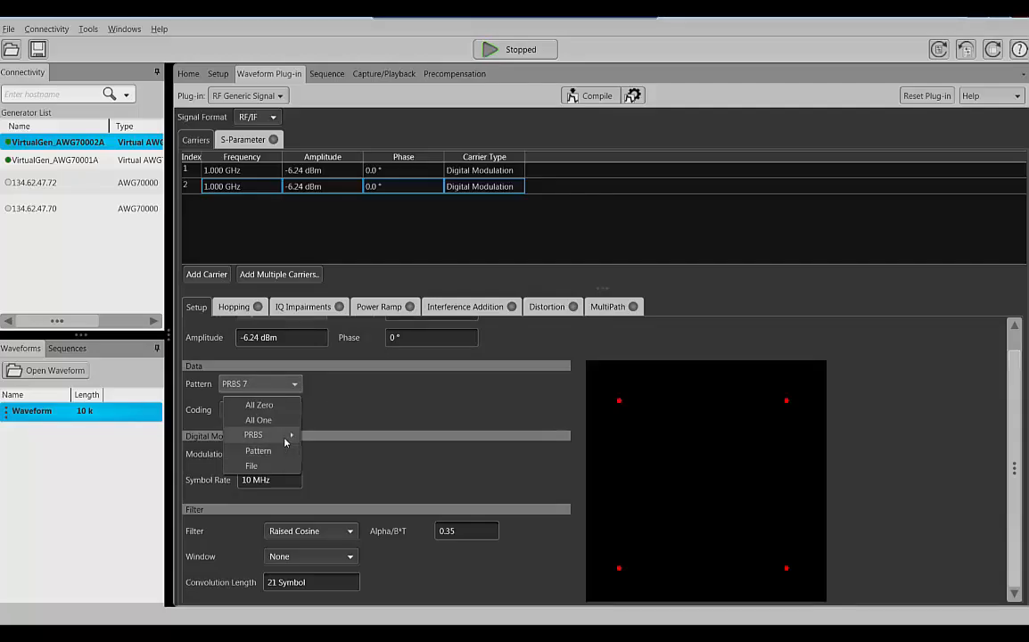
mouse_move(287, 443)
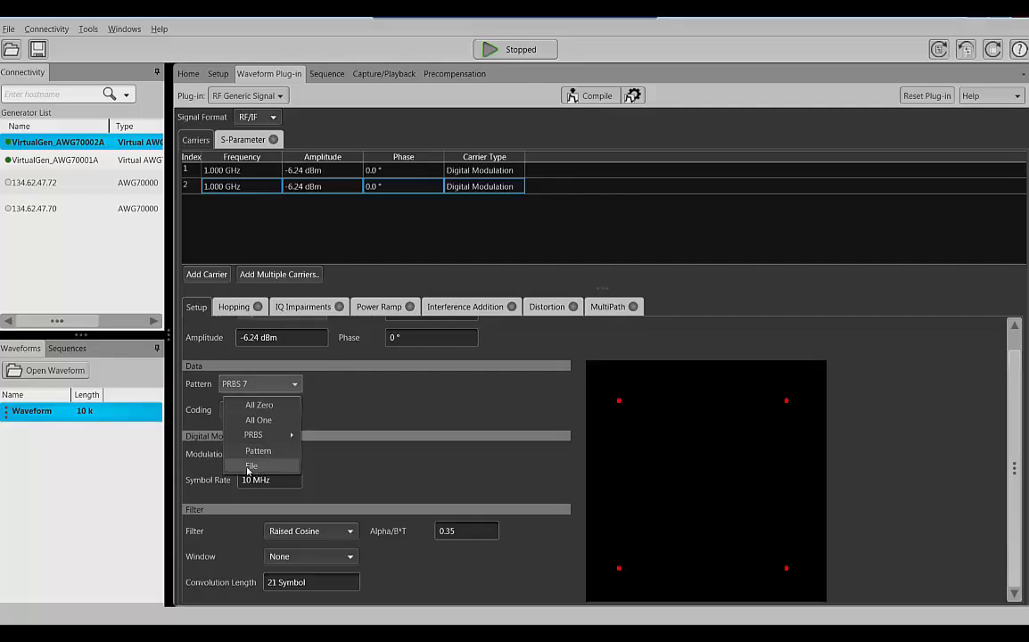
click(358, 468)
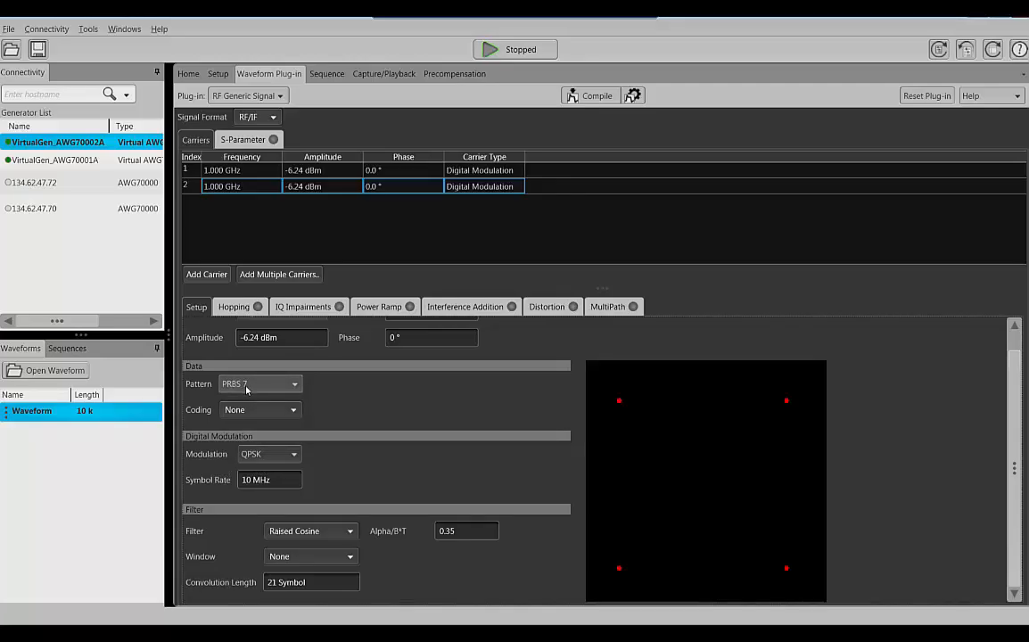
click(293, 414)
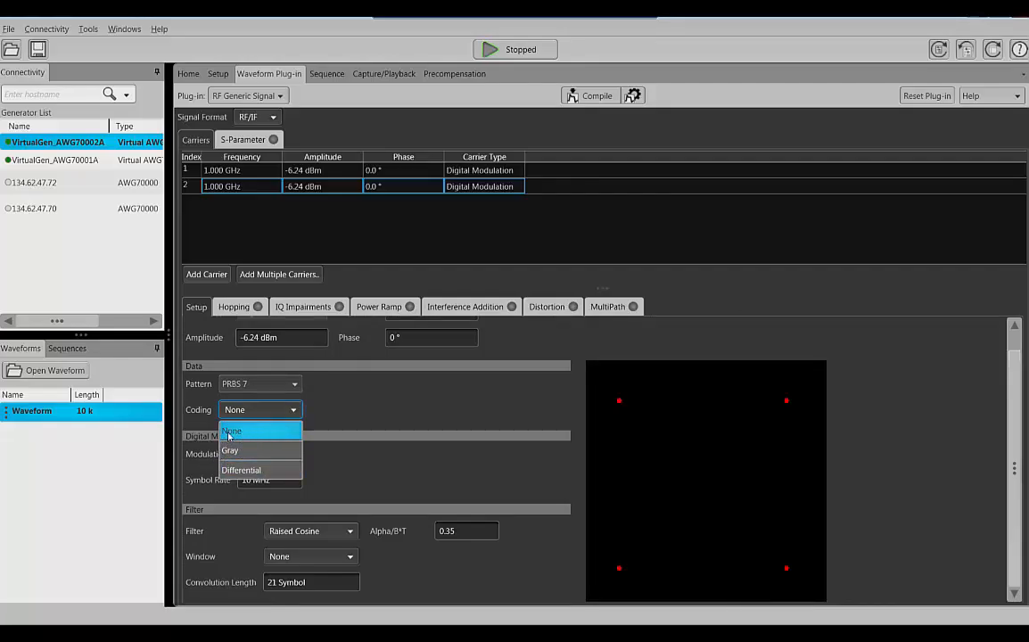
click(356, 472)
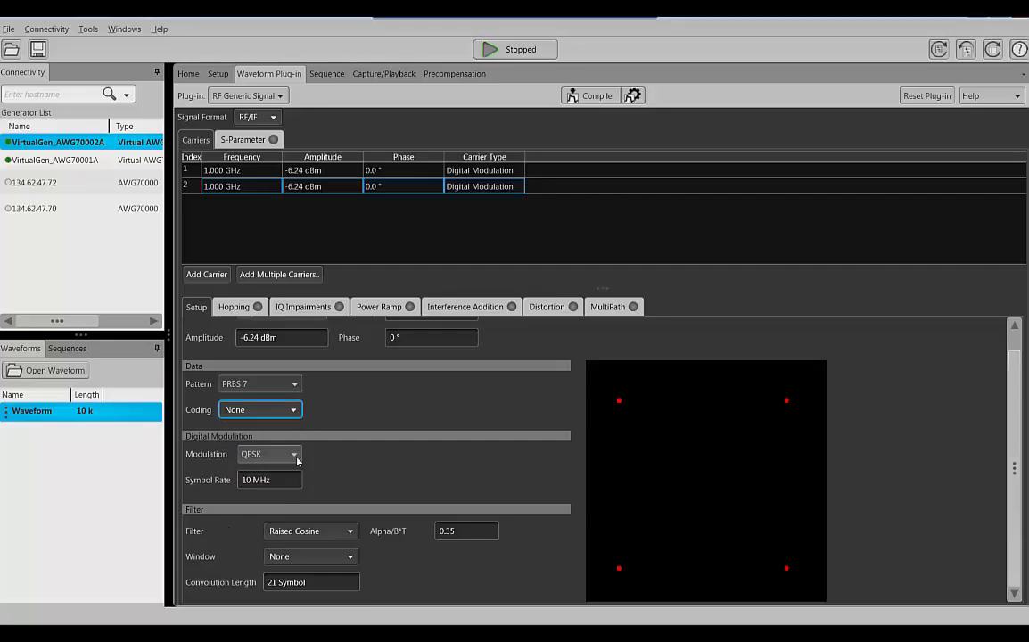
Set the second carrier's digital modulation to 128 QAM
click(294, 455)
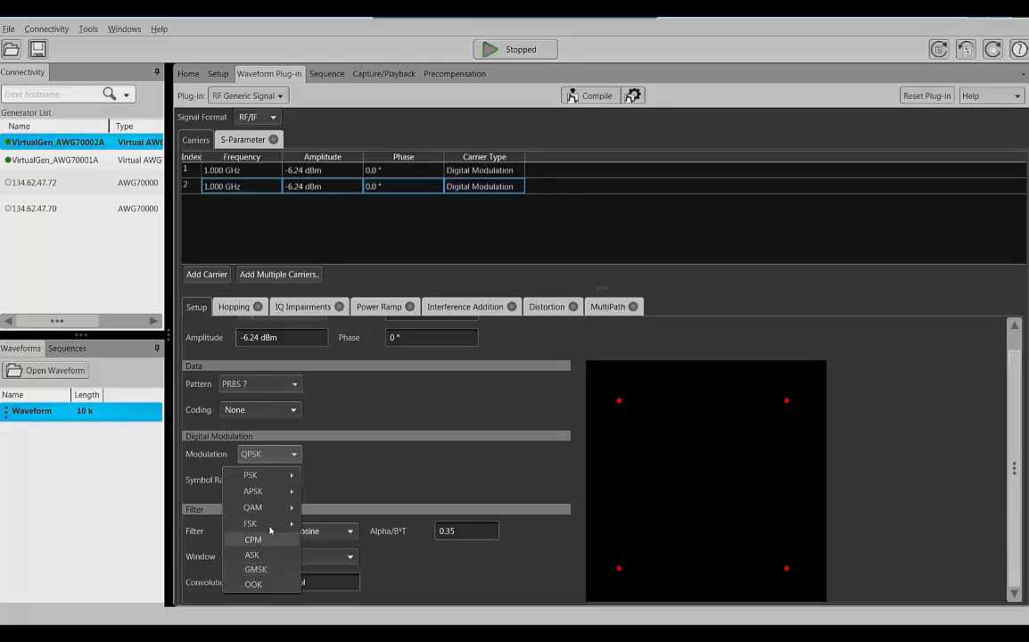
mouse_move(285, 511)
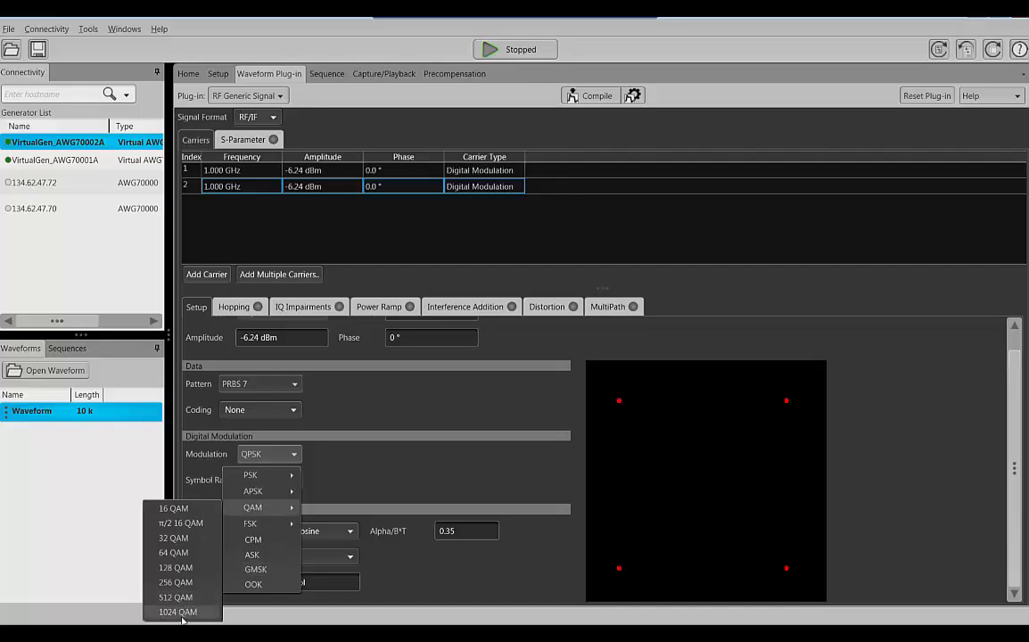
click(175, 567)
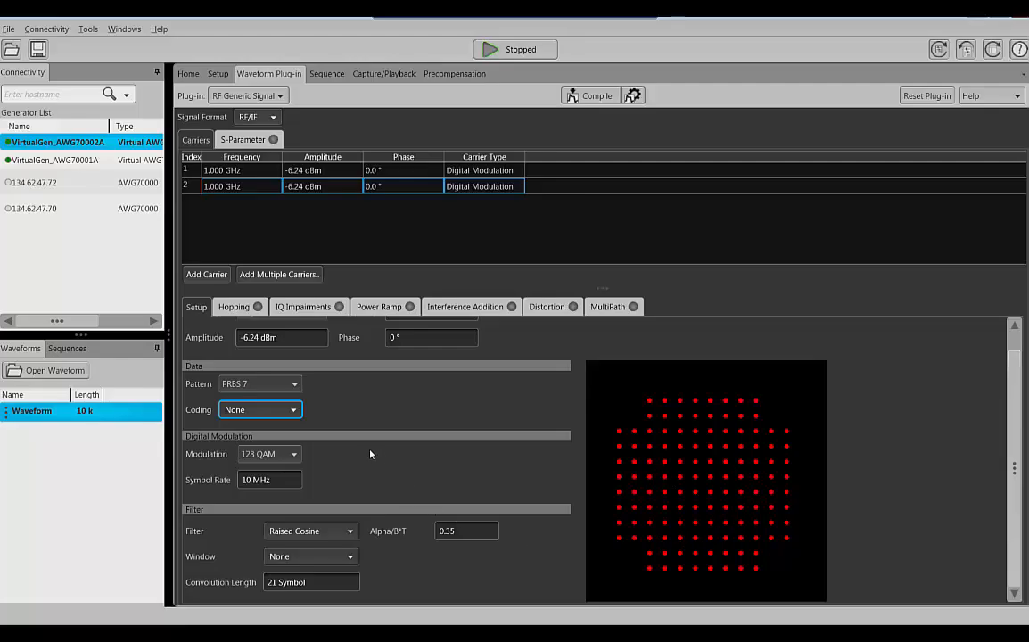
Change the second carrier's digital modulation to 8 PSK
click(294, 456)
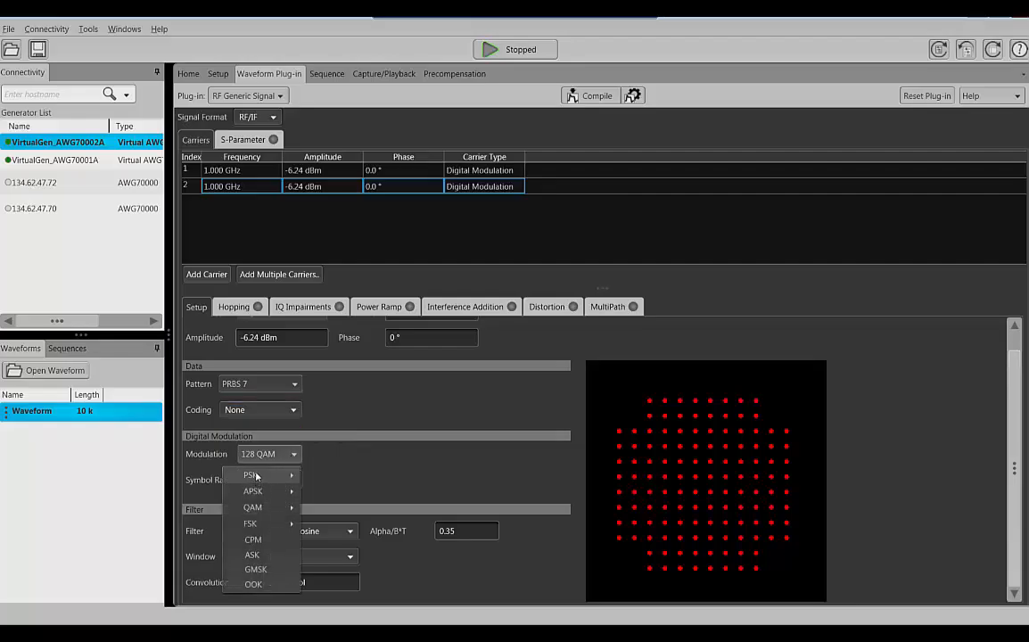
mouse_move(254, 475)
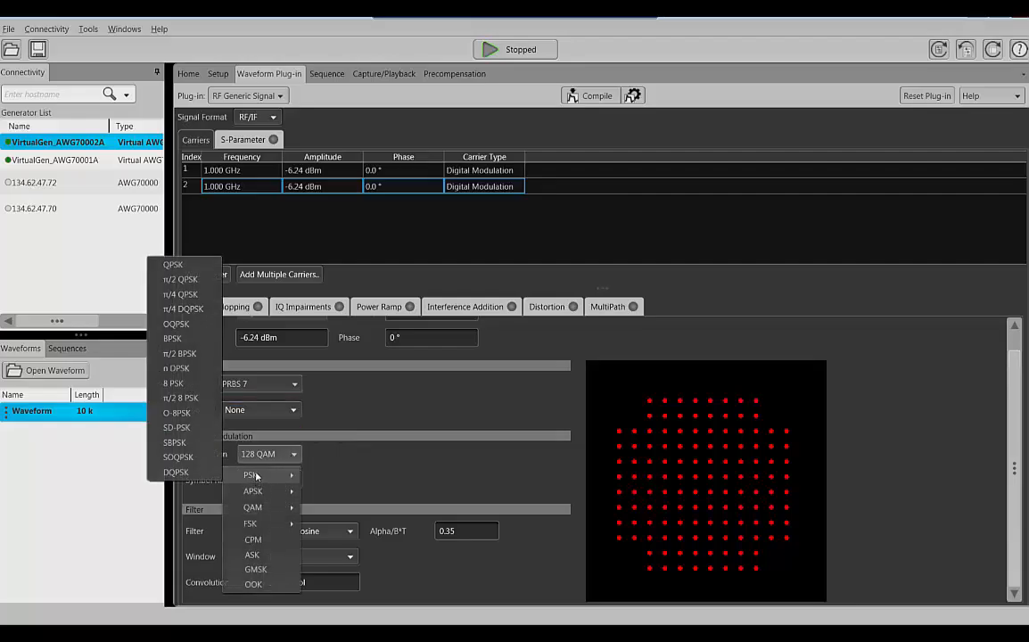
click(182, 385)
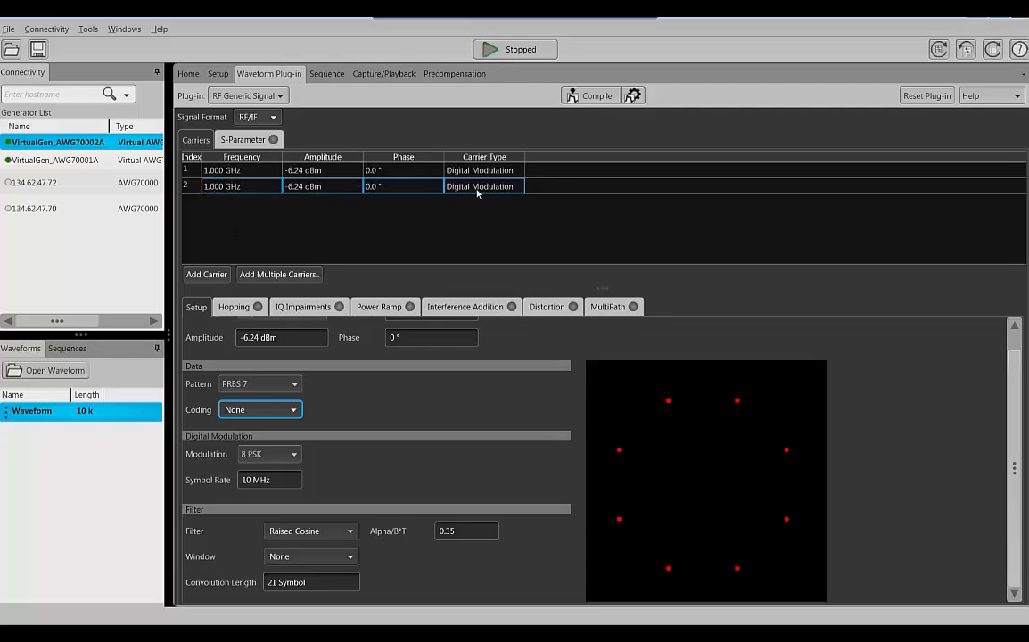
Check the symbol rate field and the filter and window choices, keeping the Raised Cosine filter and no window
click(266, 482)
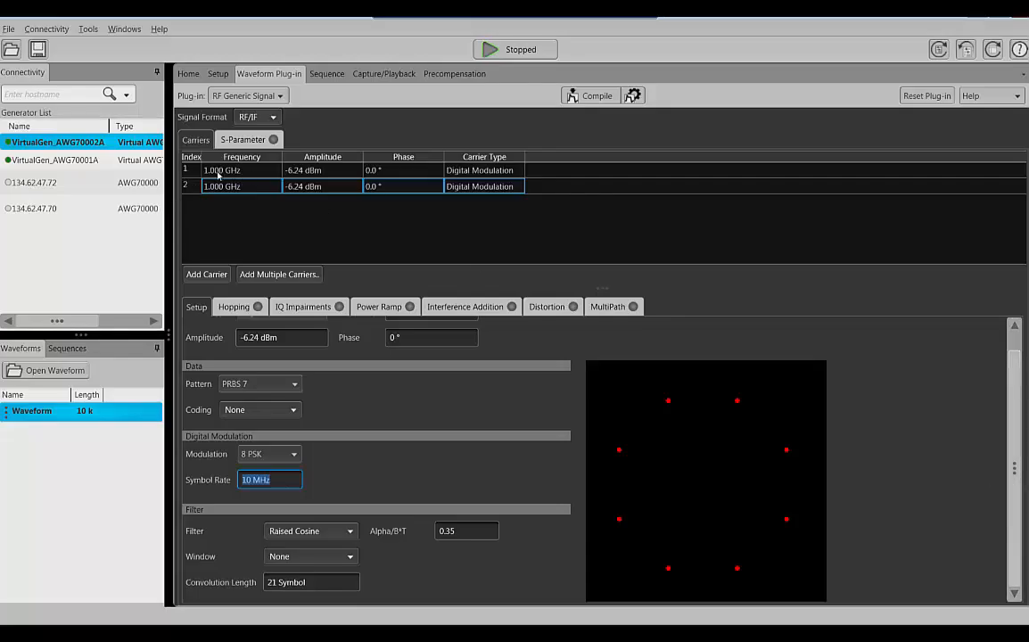
click(351, 533)
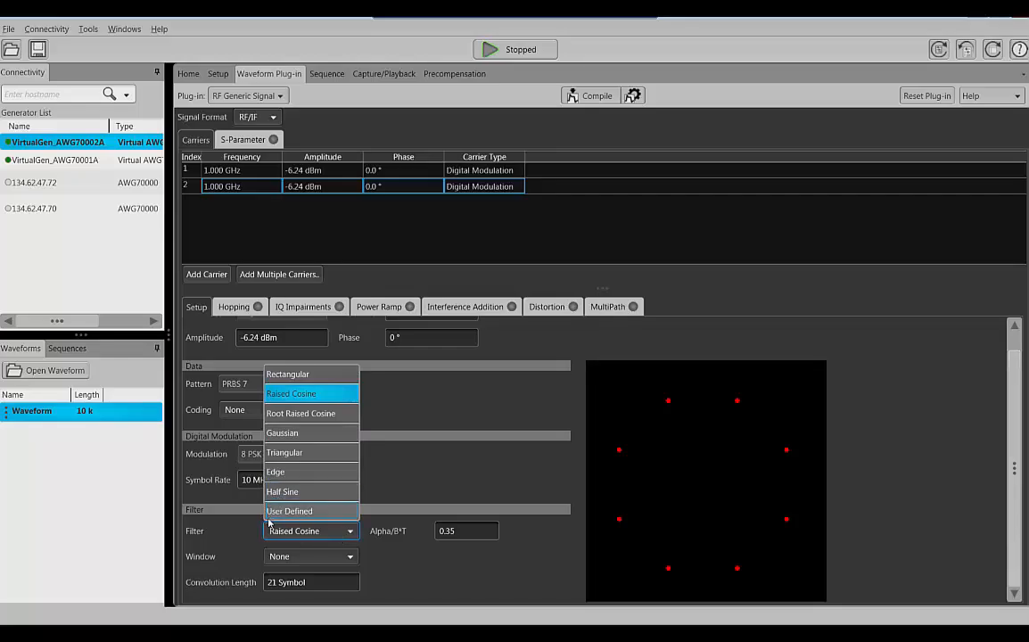
click(471, 597)
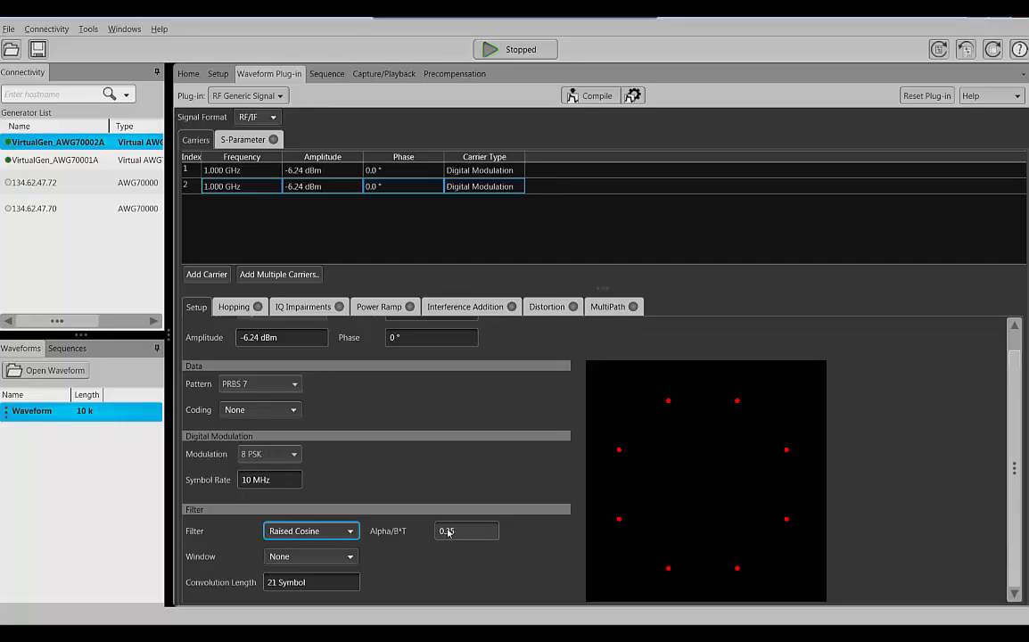
click(354, 559)
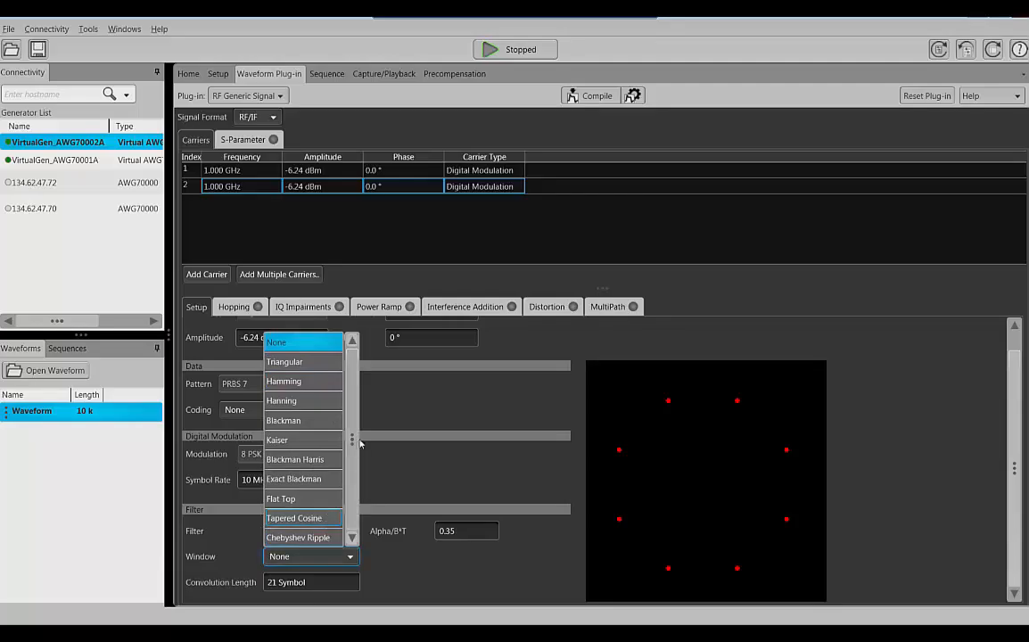
click(417, 589)
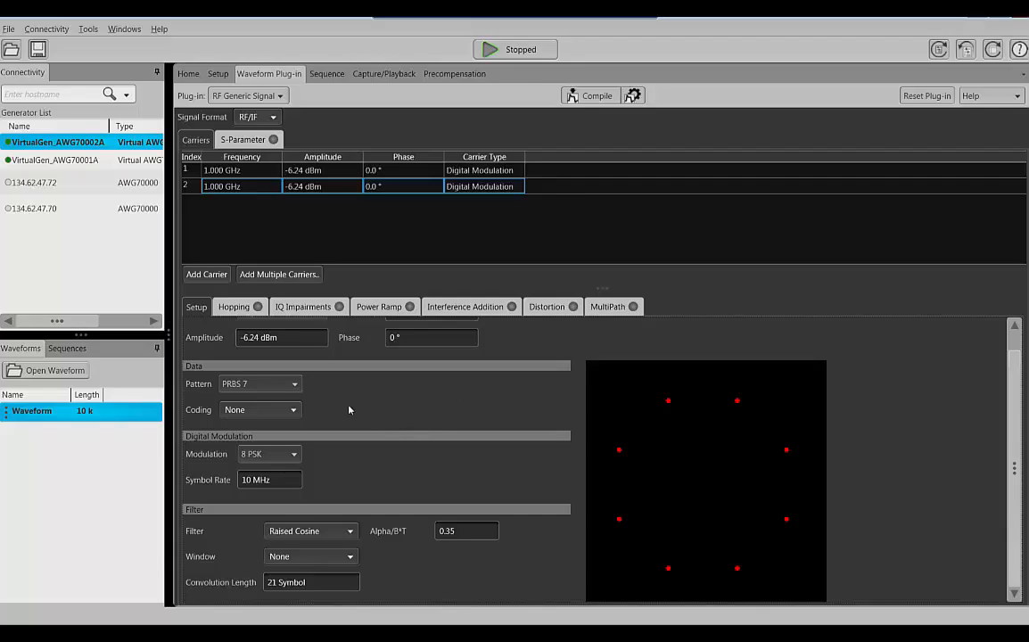
Enable hopping for the second carrier, review its hop time and hopping pattern choices, and disable hopping again
click(234, 308)
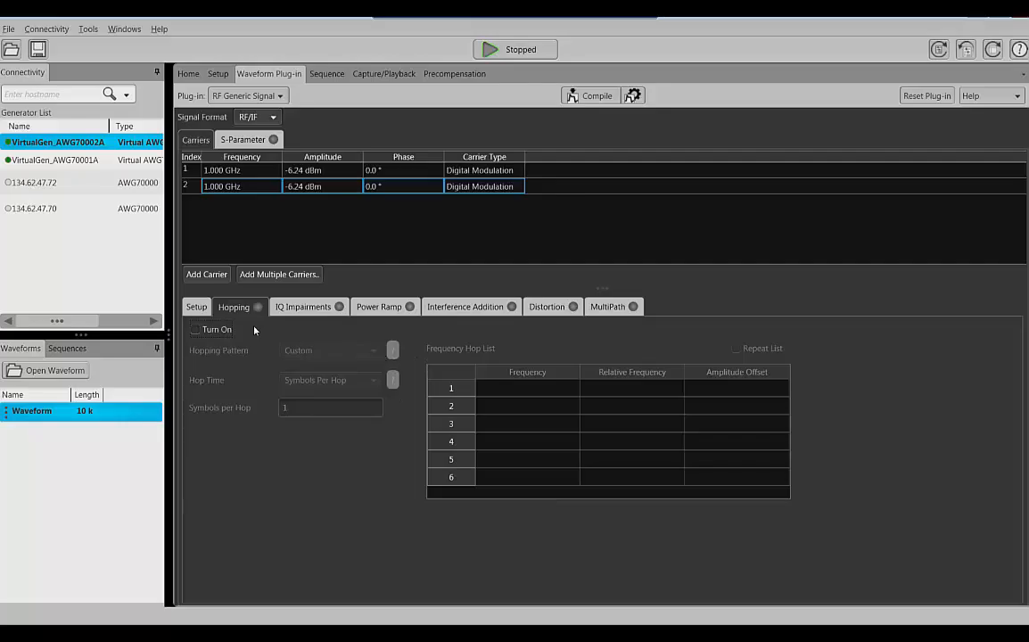
click(195, 330)
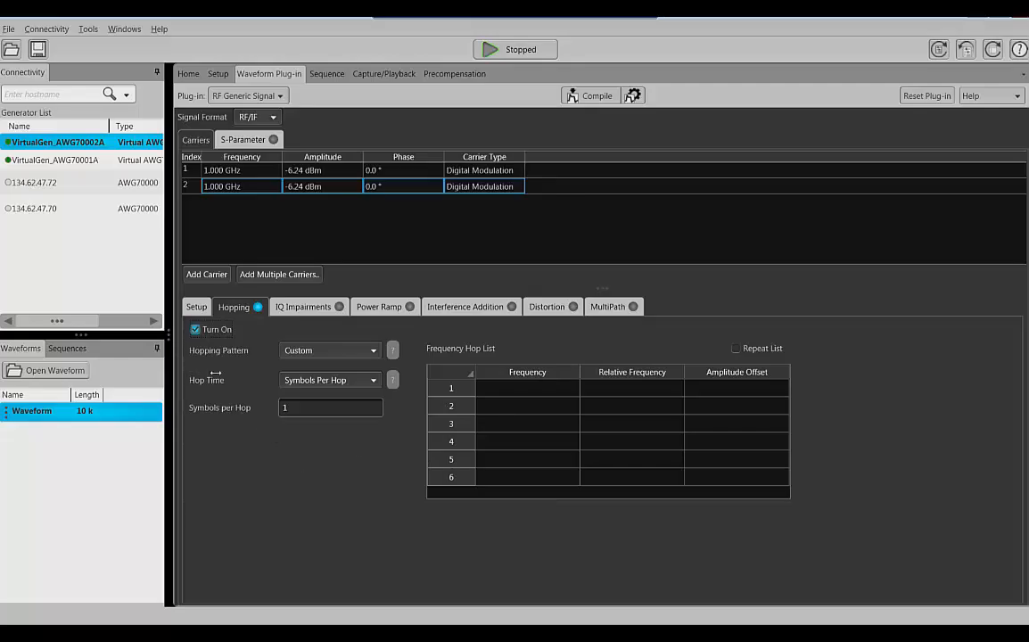
click(374, 381)
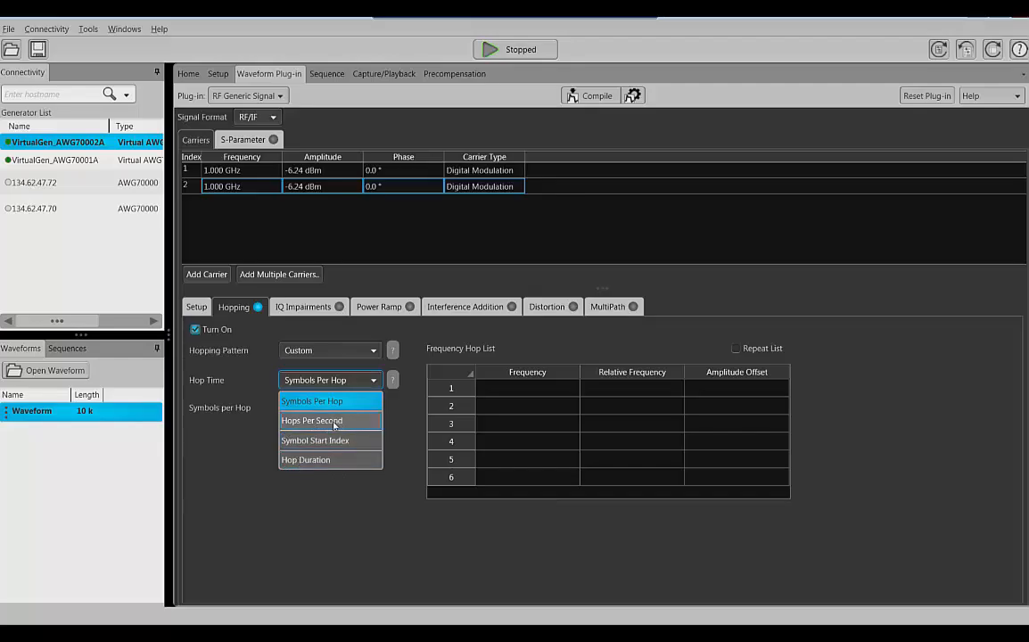
click(313, 497)
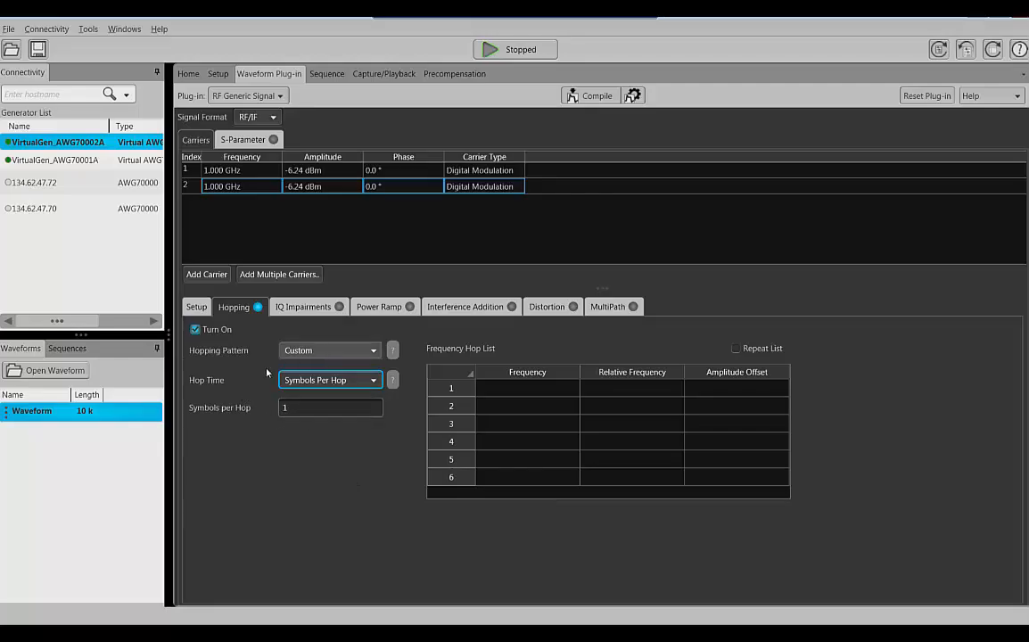
click(373, 353)
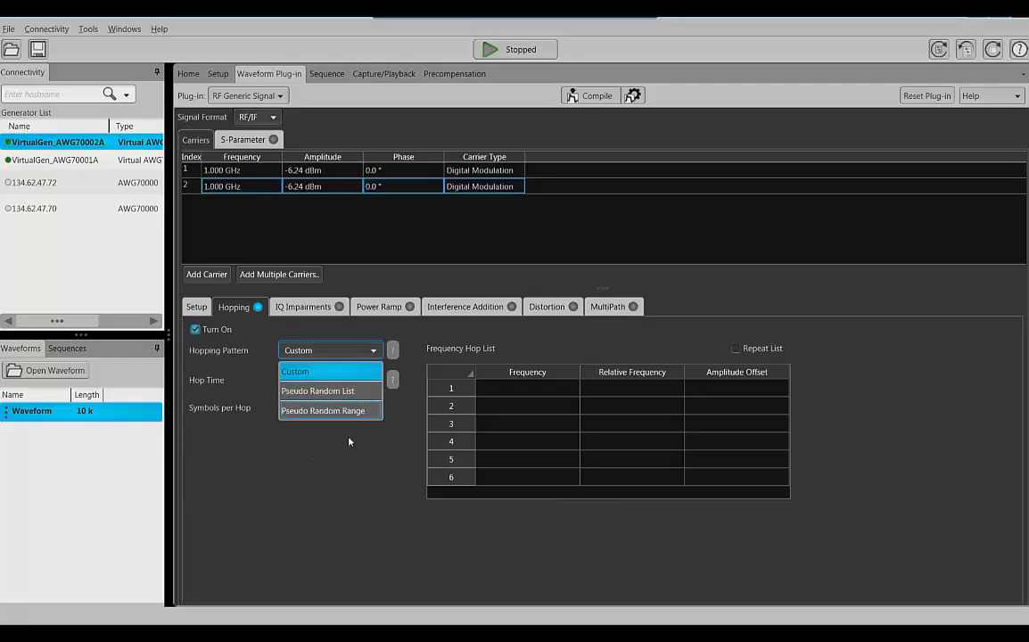
click(339, 473)
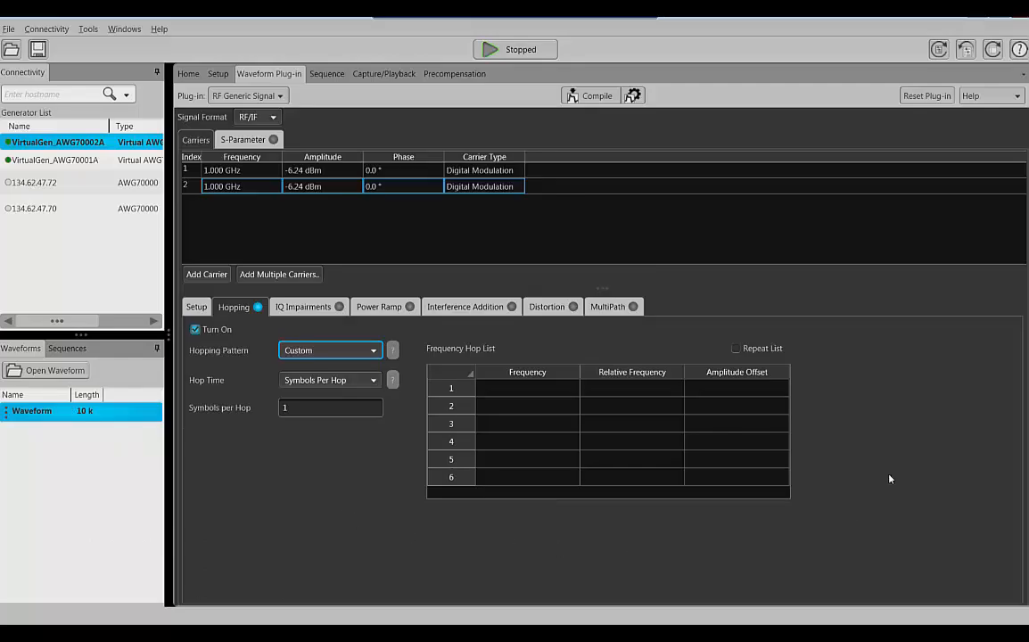
click(198, 307)
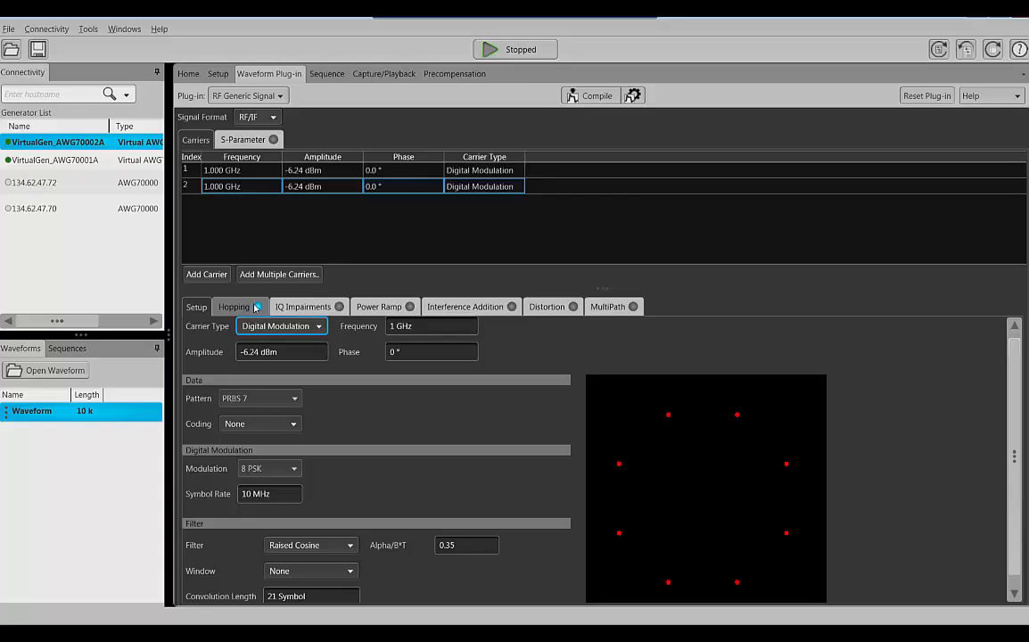
click(257, 308)
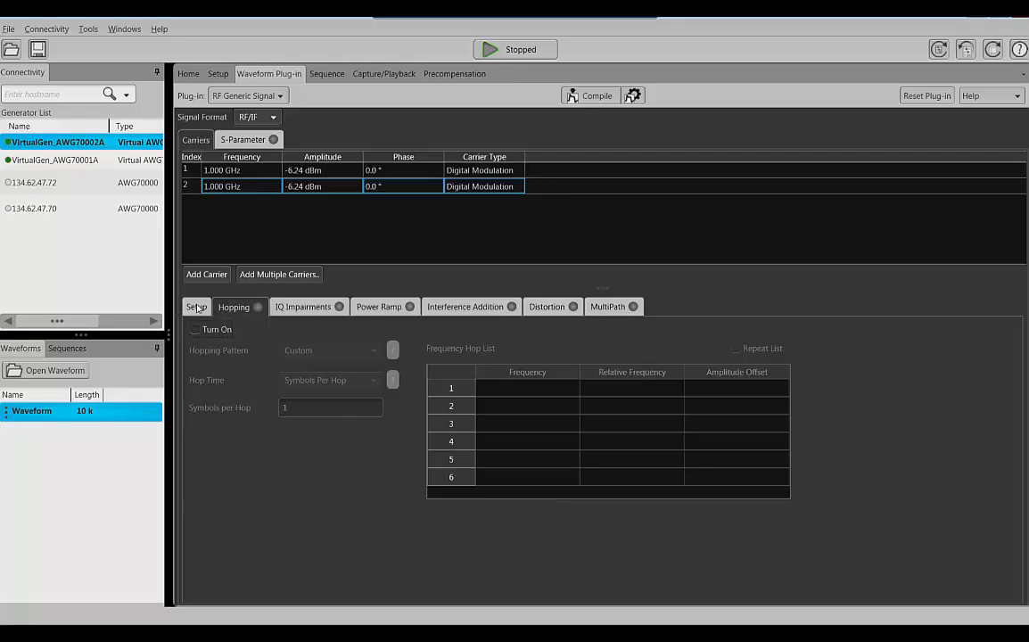
Try out Swap I & Q, Carrier Leakage and Quadrature Error in the IQ impairments, and turn them all off again
click(307, 311)
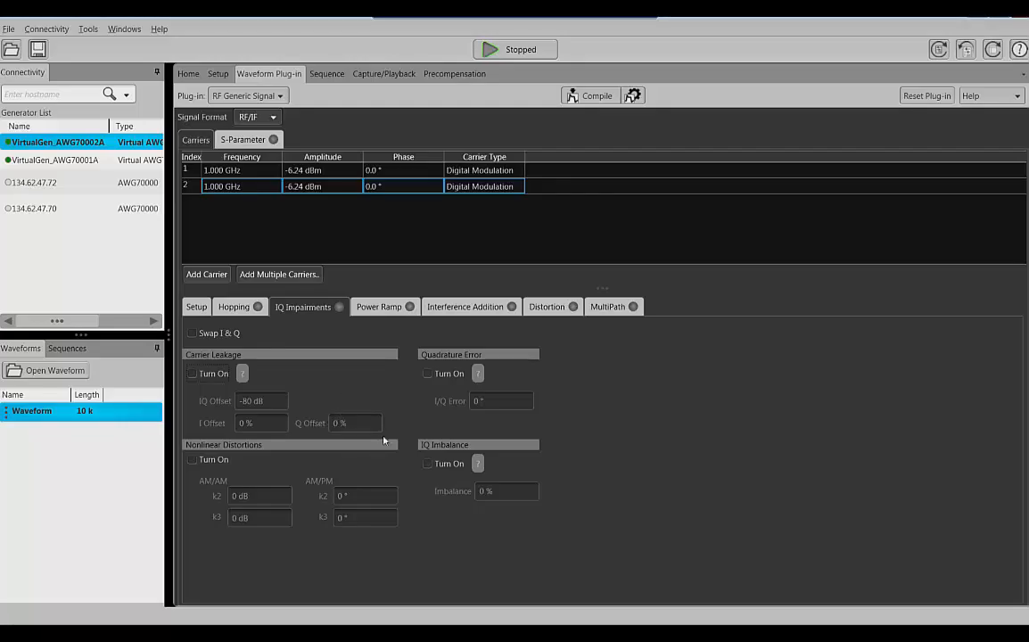
click(192, 335)
click(192, 375)
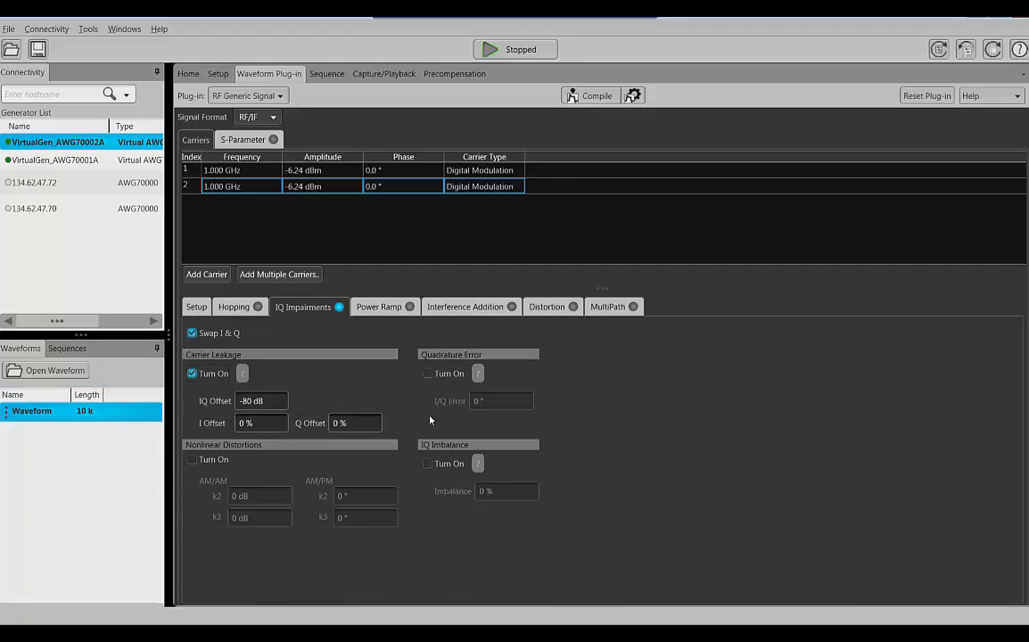
click(428, 375)
click(192, 335)
click(191, 374)
click(191, 375)
Enable the power ramp, review its ramp function and duration unit choices, and disable the ramp again
click(379, 306)
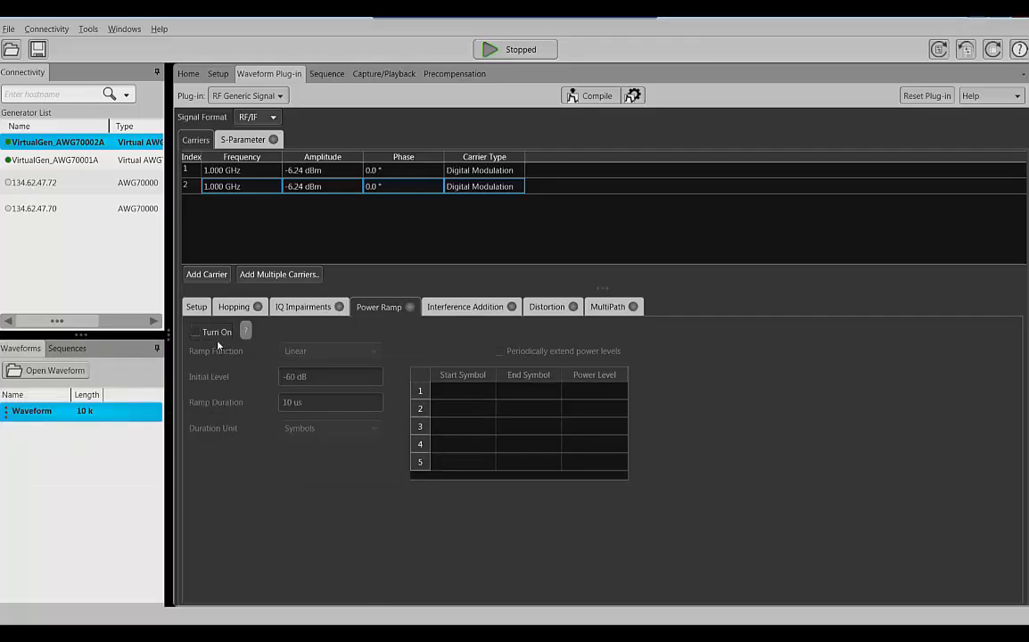
mouse_move(247, 332)
click(196, 334)
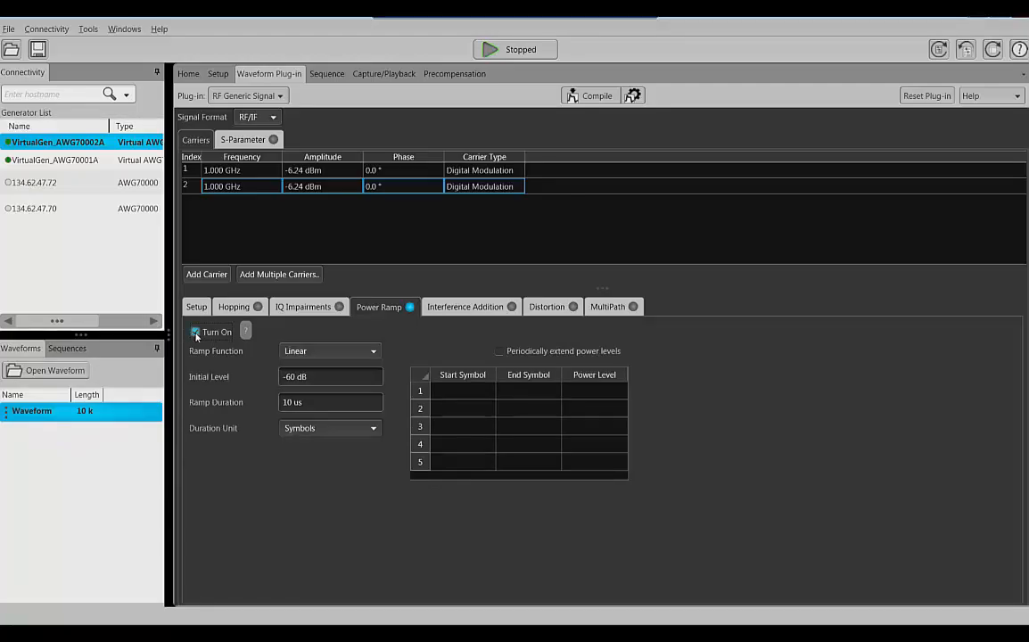
click(368, 352)
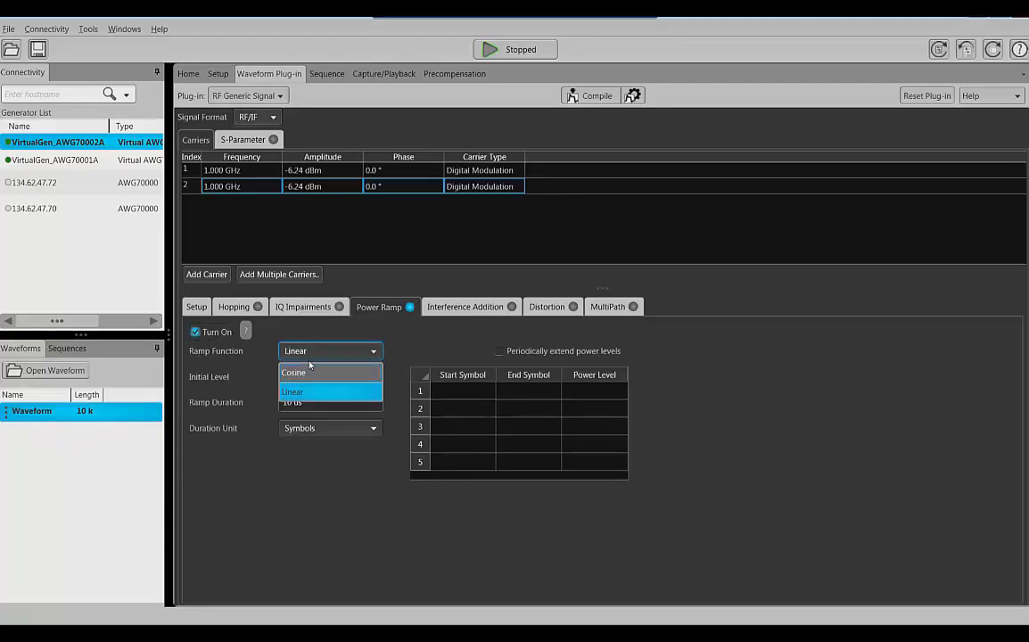
click(274, 478)
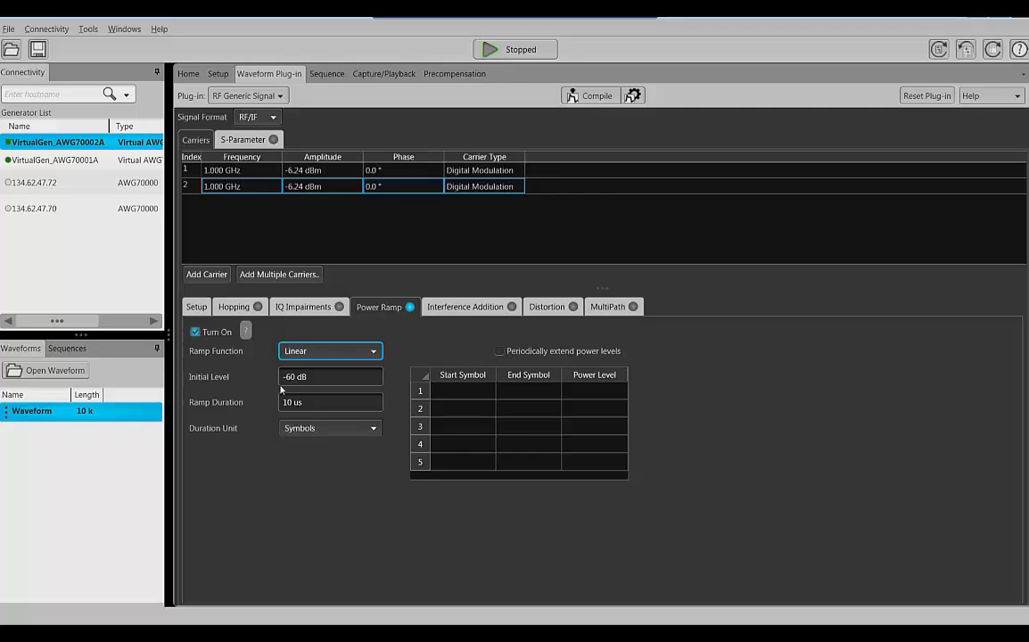
click(374, 430)
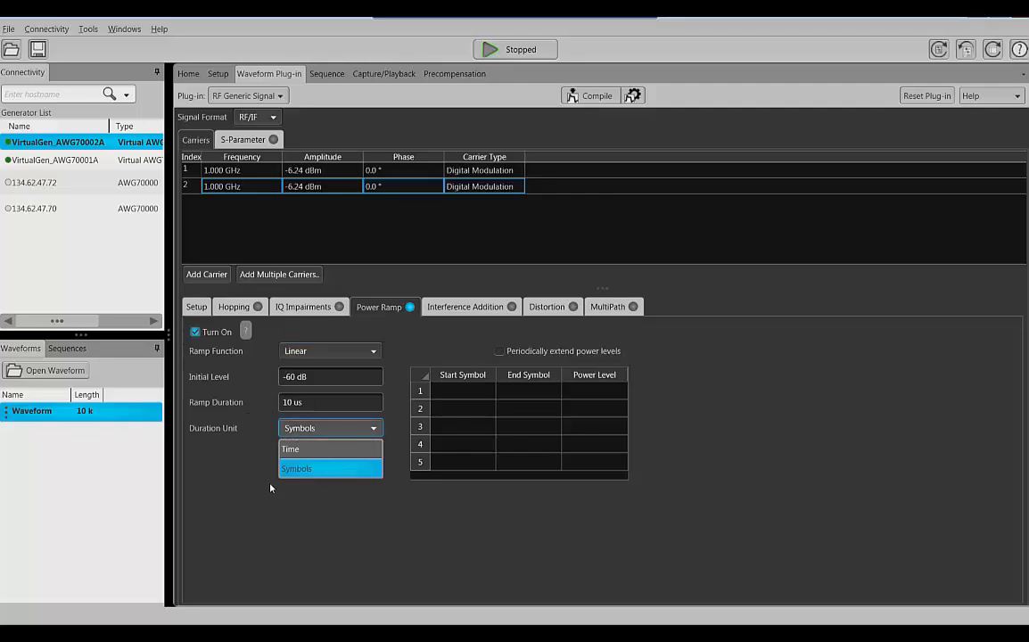
click(278, 538)
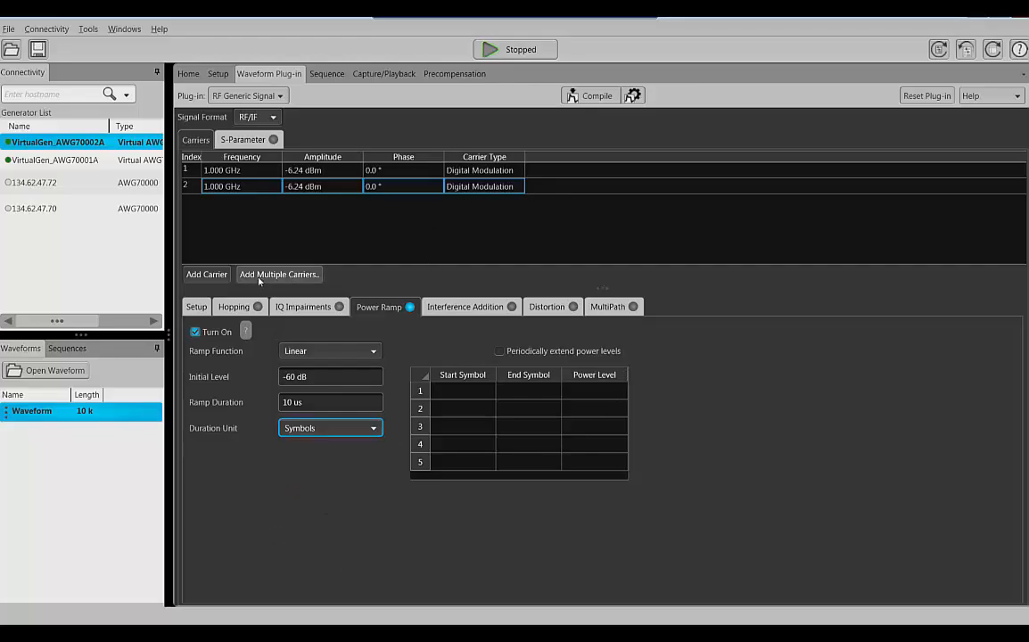
click(195, 333)
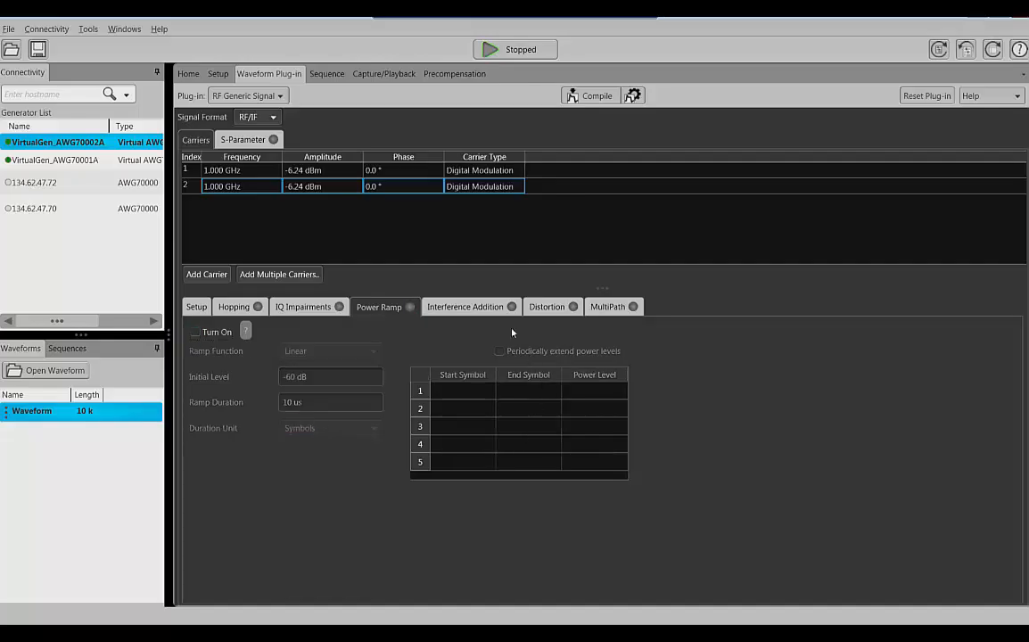
Review the interference addition settings, and enable distortion for the second carrier to check its type choices before disabling it again
click(450, 311)
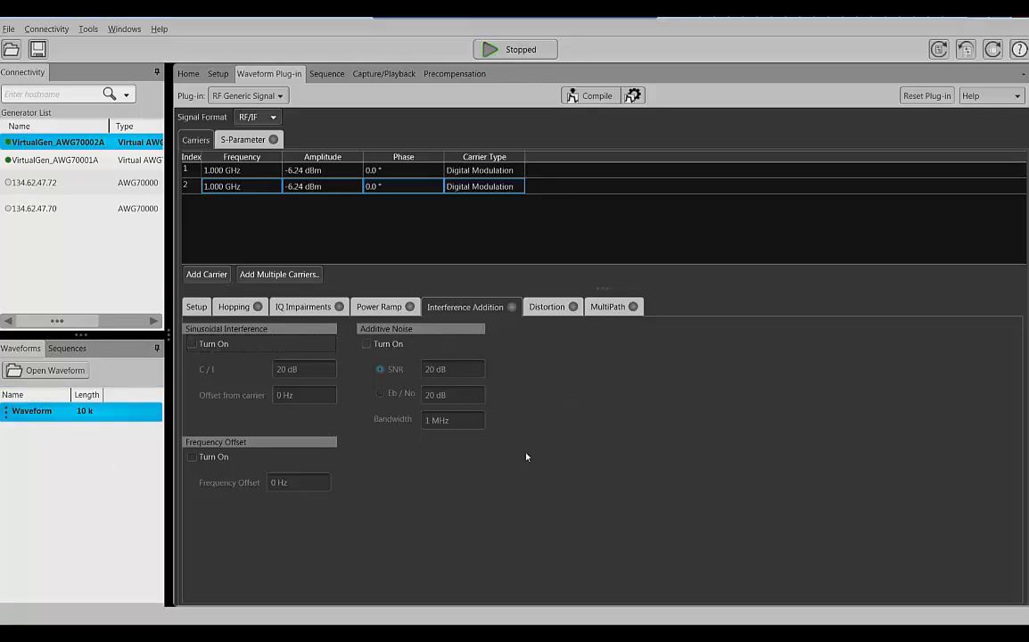
click(549, 309)
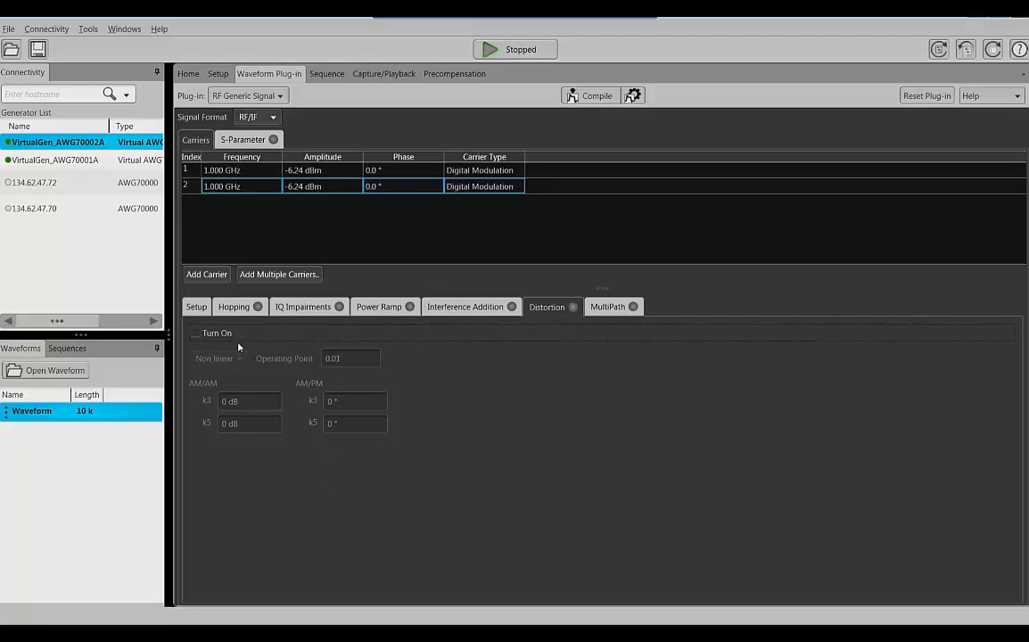
click(198, 335)
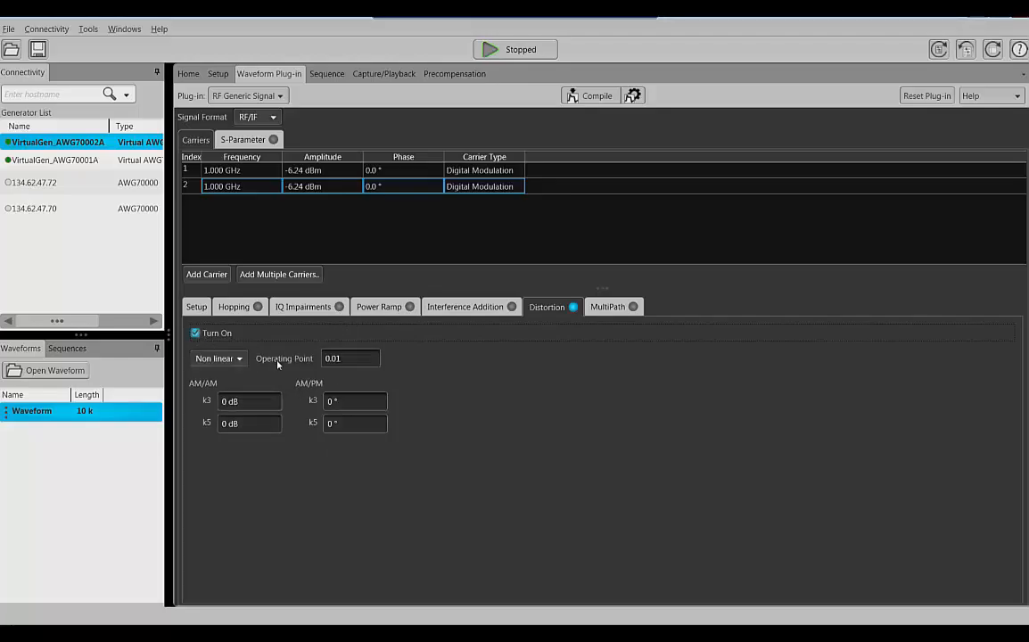
click(240, 359)
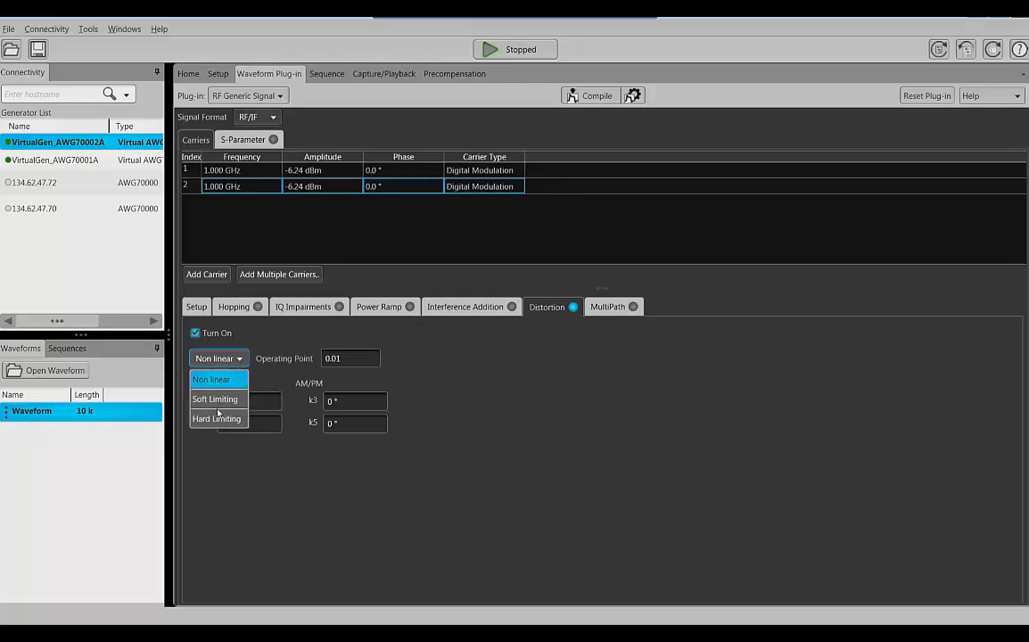
click(212, 461)
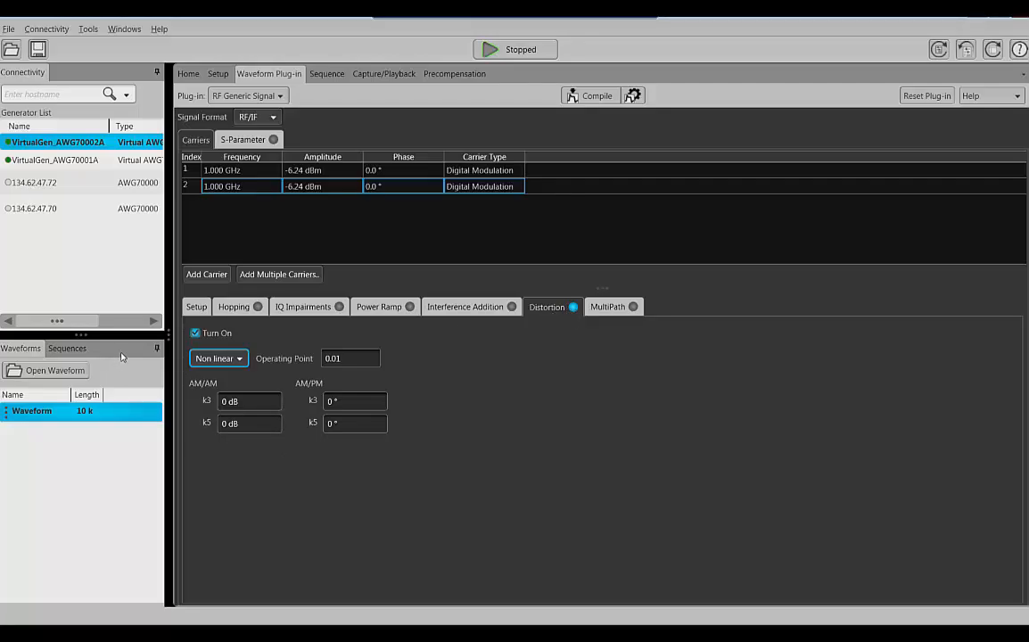
click(198, 335)
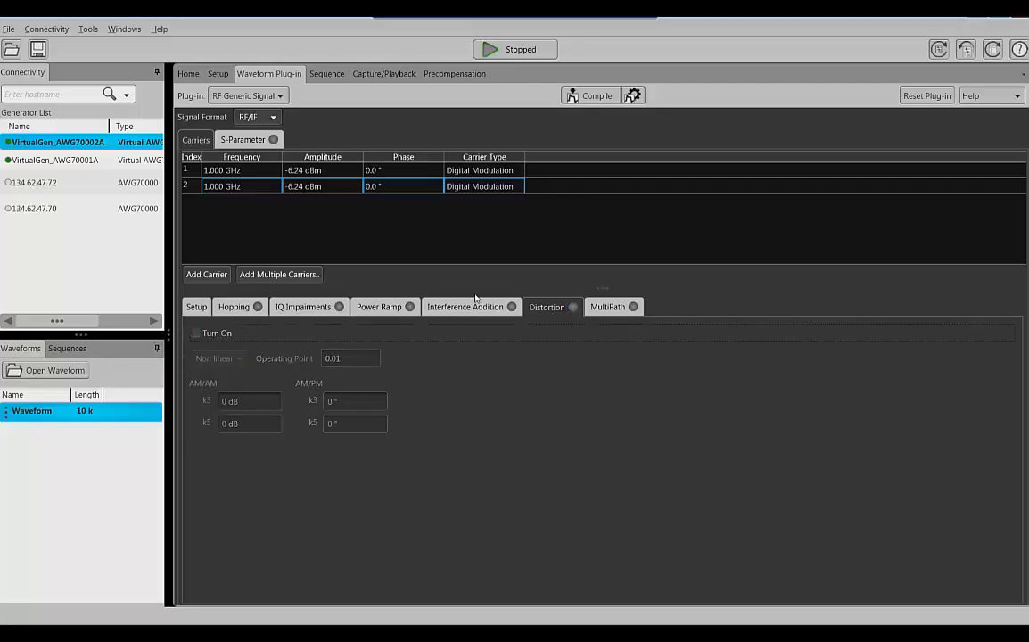
Turn on MultiPath for the second carrier with the delay in seconds, and return to the carrier's setup settings
click(629, 307)
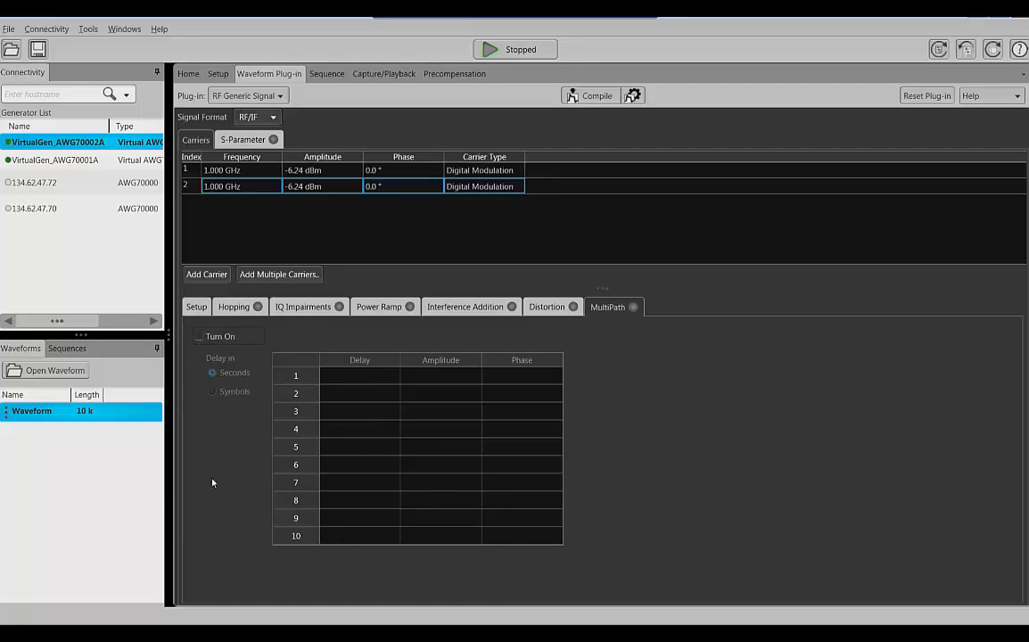
click(199, 337)
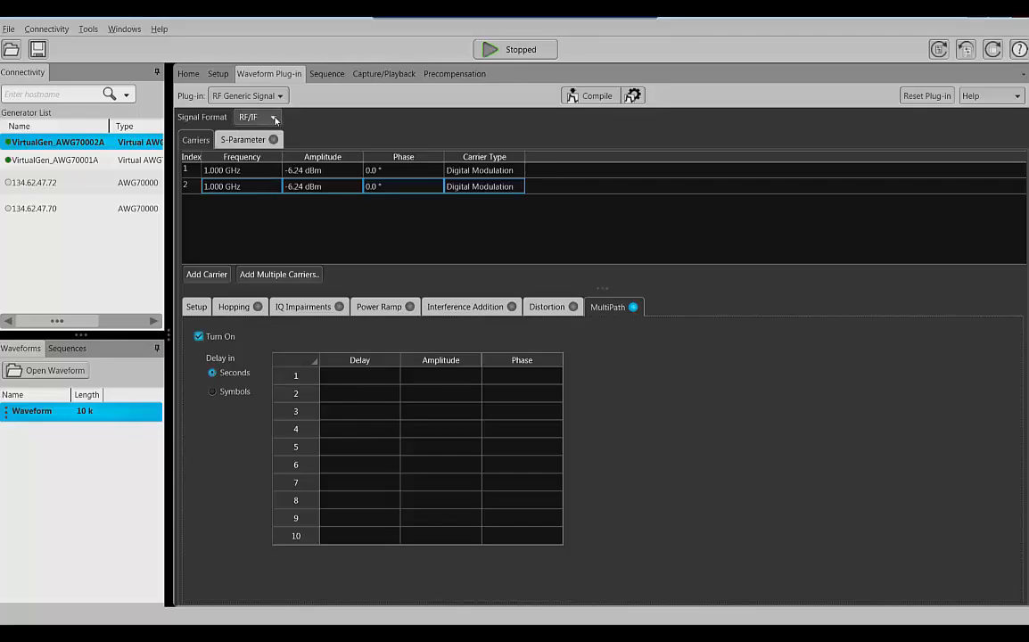
click(197, 307)
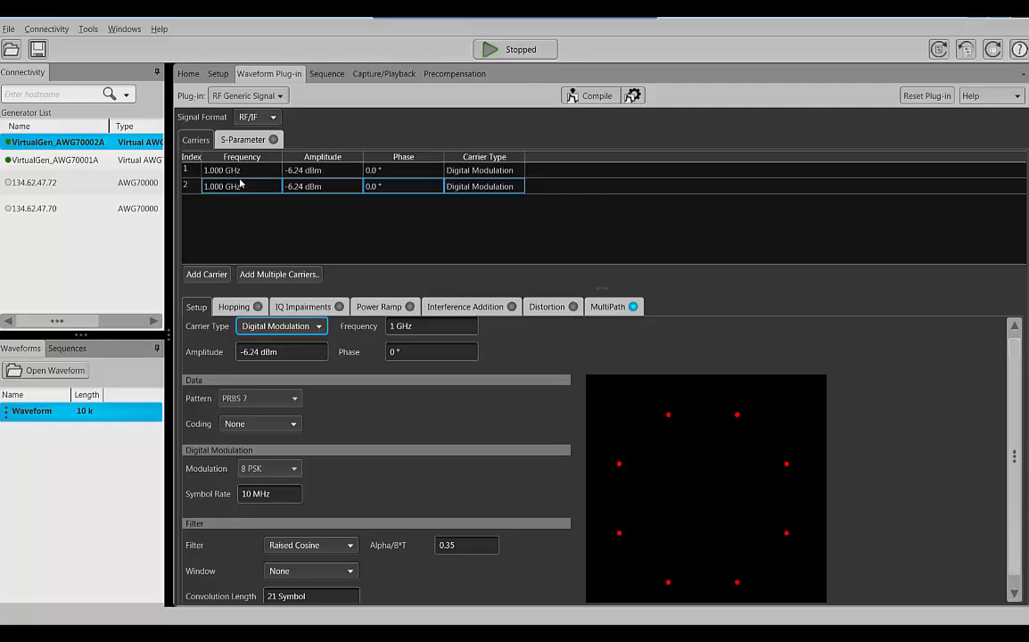
Turn on S-Parameter, review the number of ports choices, and switch the mode to Cascading
click(242, 143)
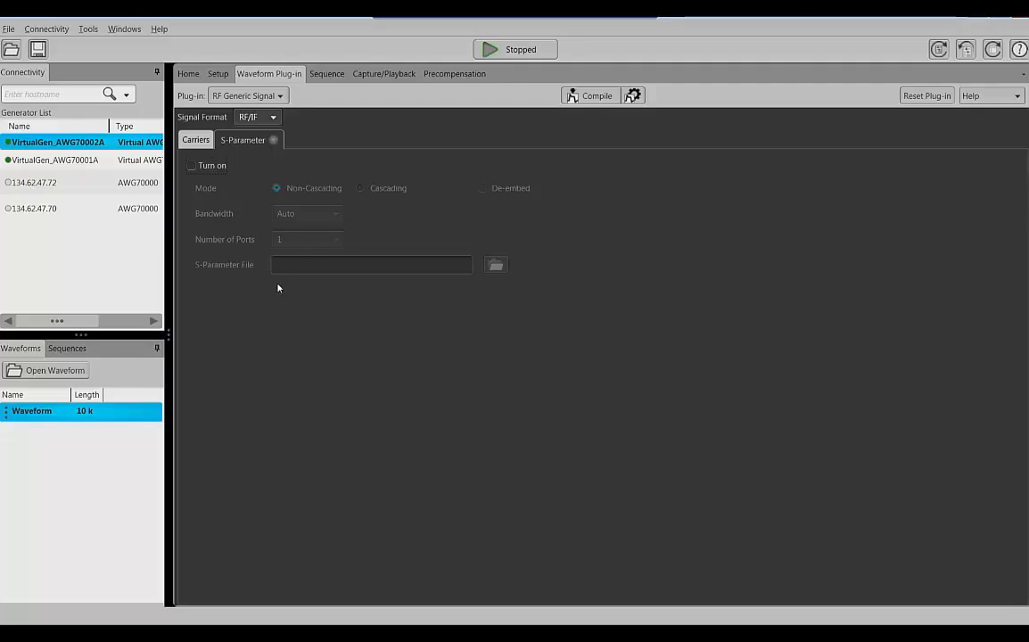
click(191, 166)
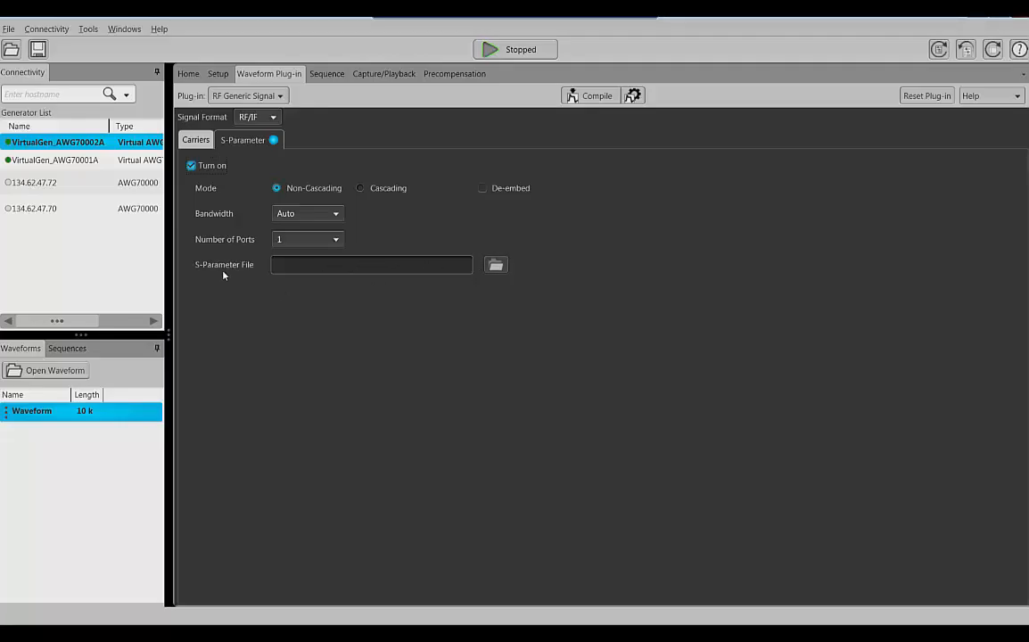
click(335, 239)
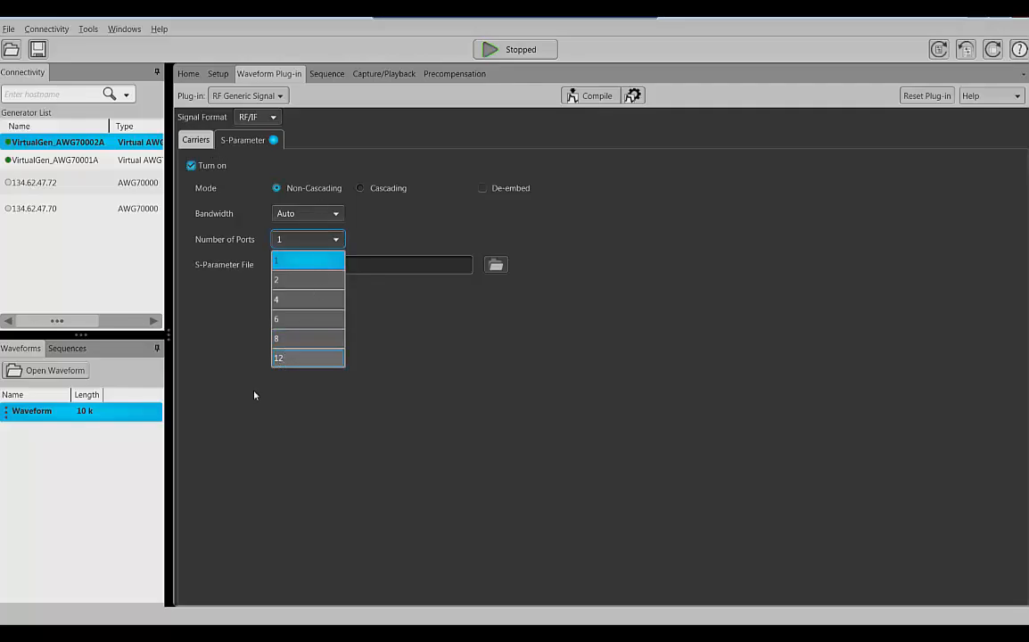
click(314, 240)
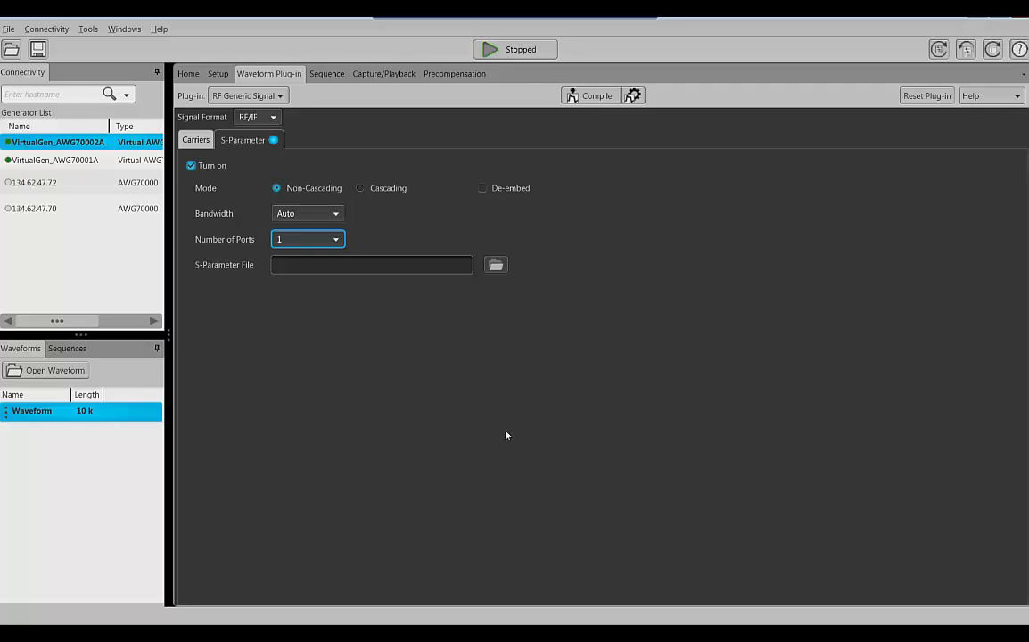
click(360, 189)
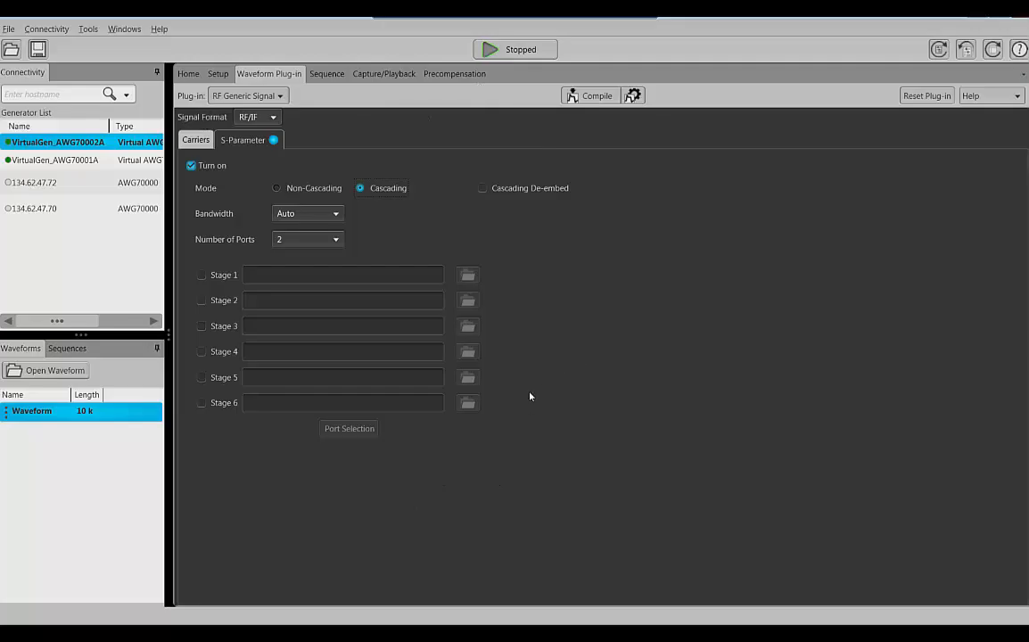
Return to the carrier list, review the signal format choices while keeping RF/IF, and look over the second carrier's modulation and filter settings
click(192, 141)
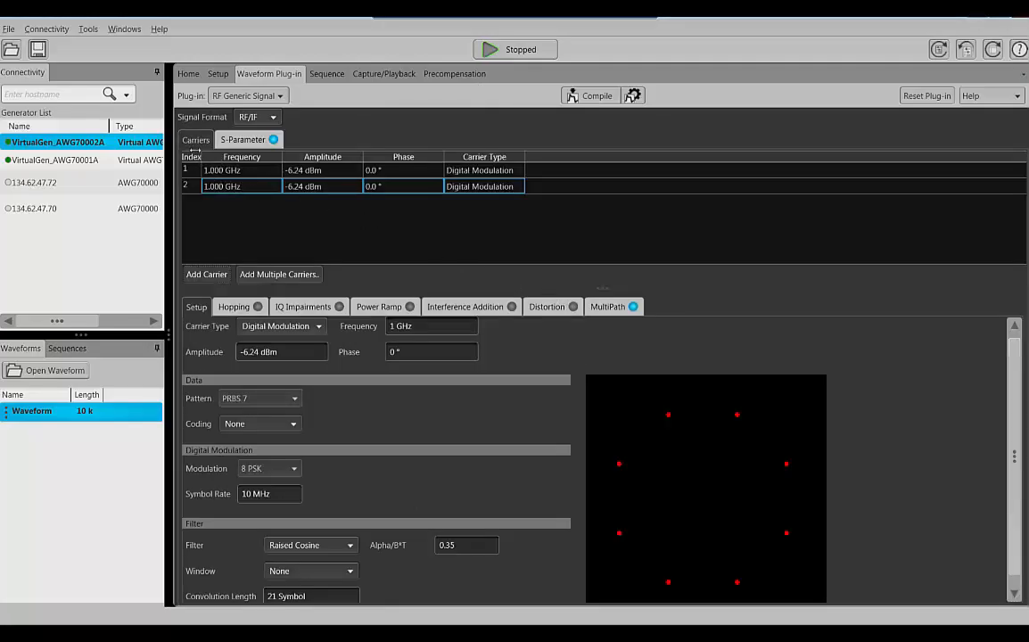
click(267, 118)
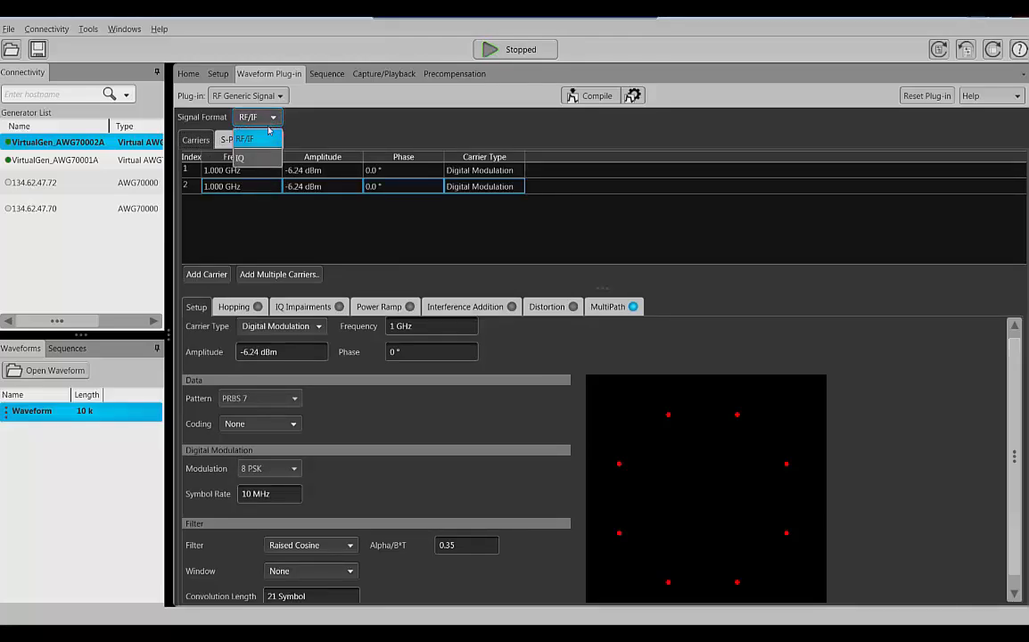
click(765, 361)
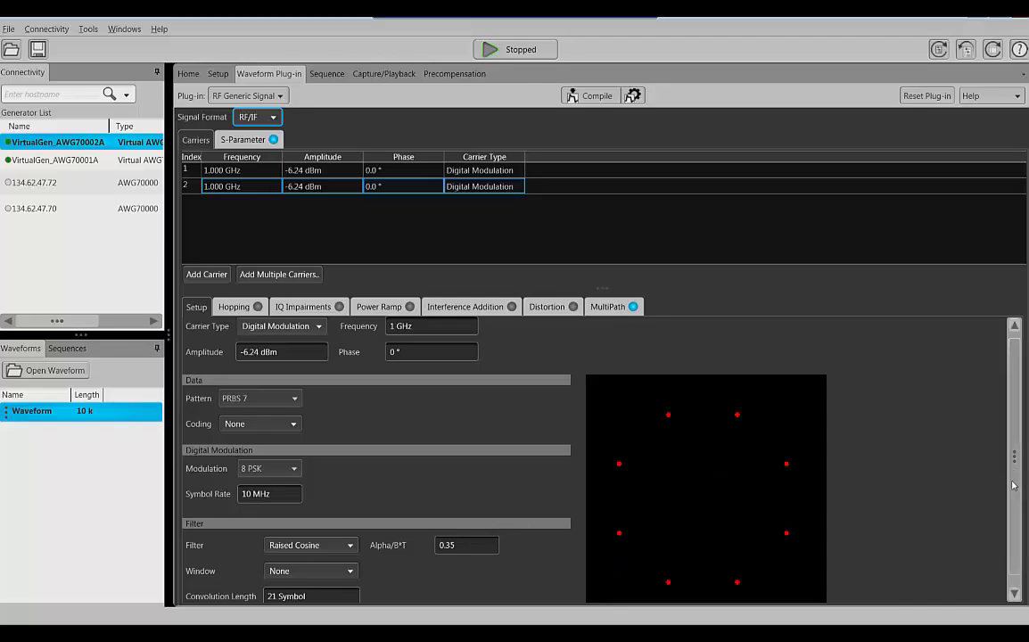
scroll(1011, 508, down, 1)
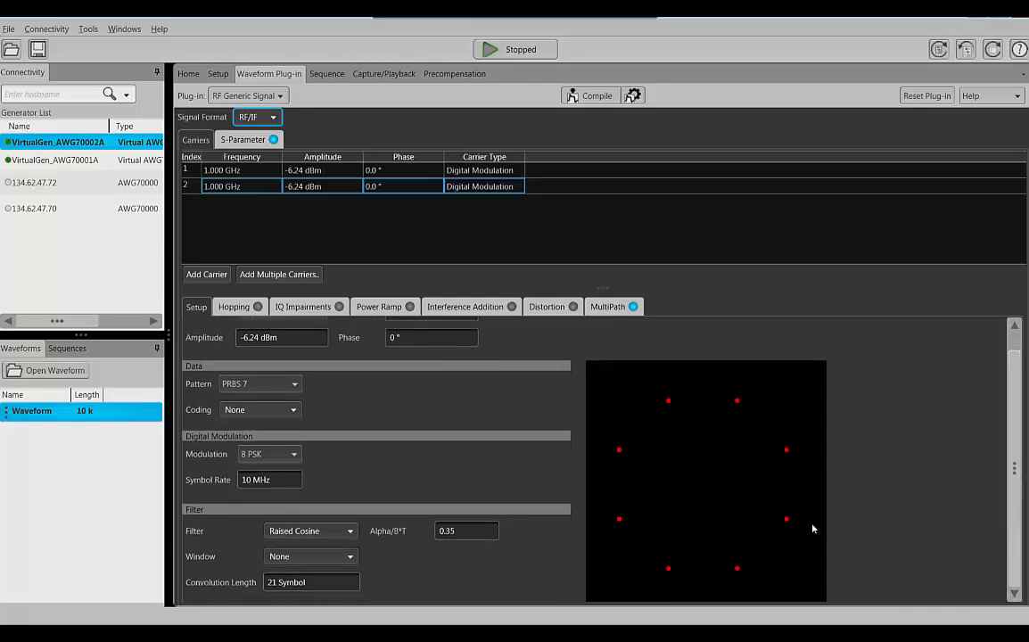